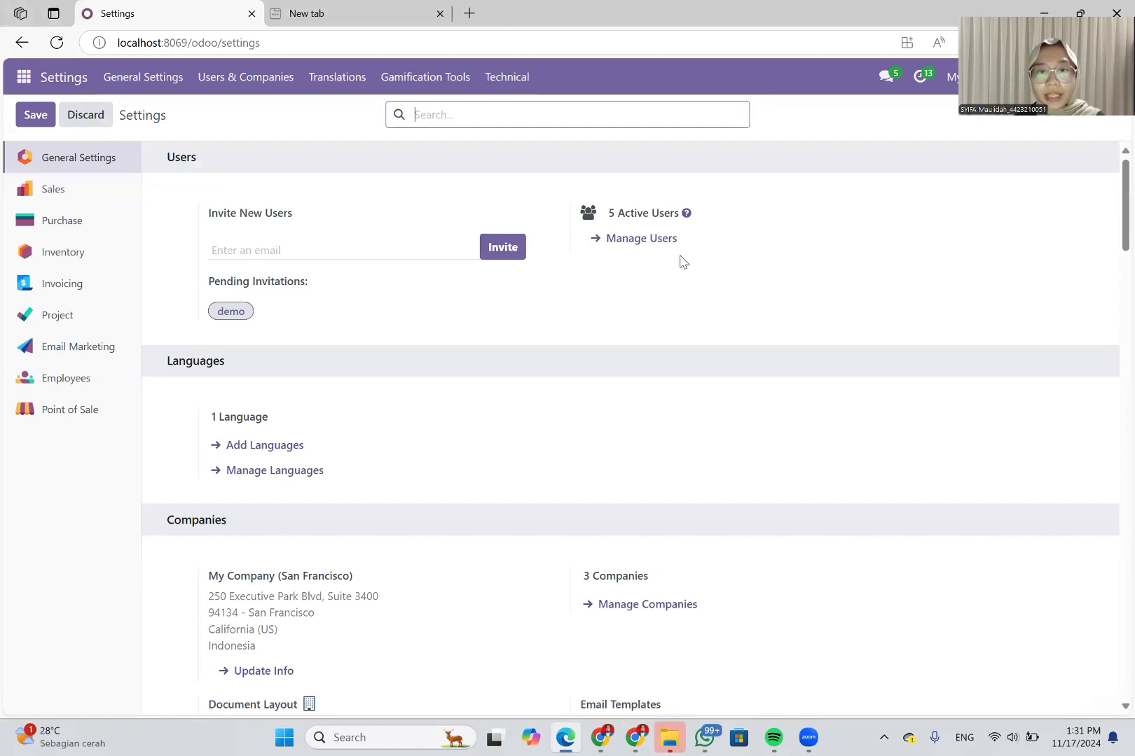
# - Open the user management list and inspect the accountant user's access rights and available account actions, returning to the list
pyautogui.click(667, 242)
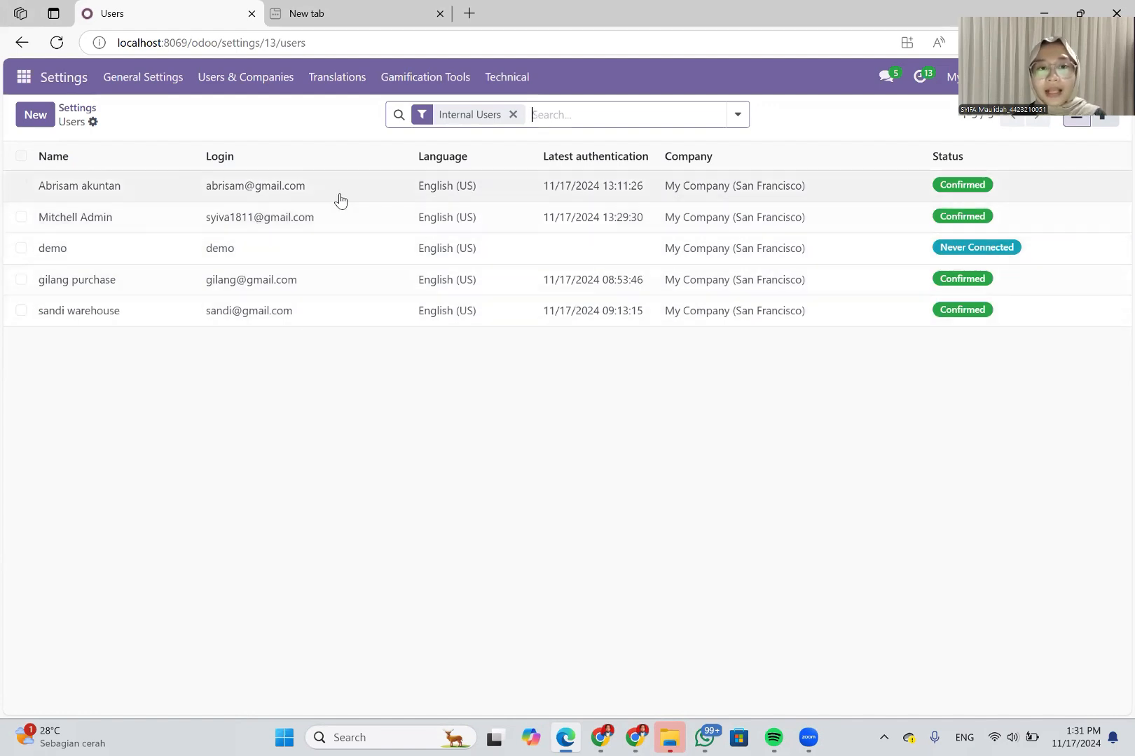
pyautogui.click(343, 196)
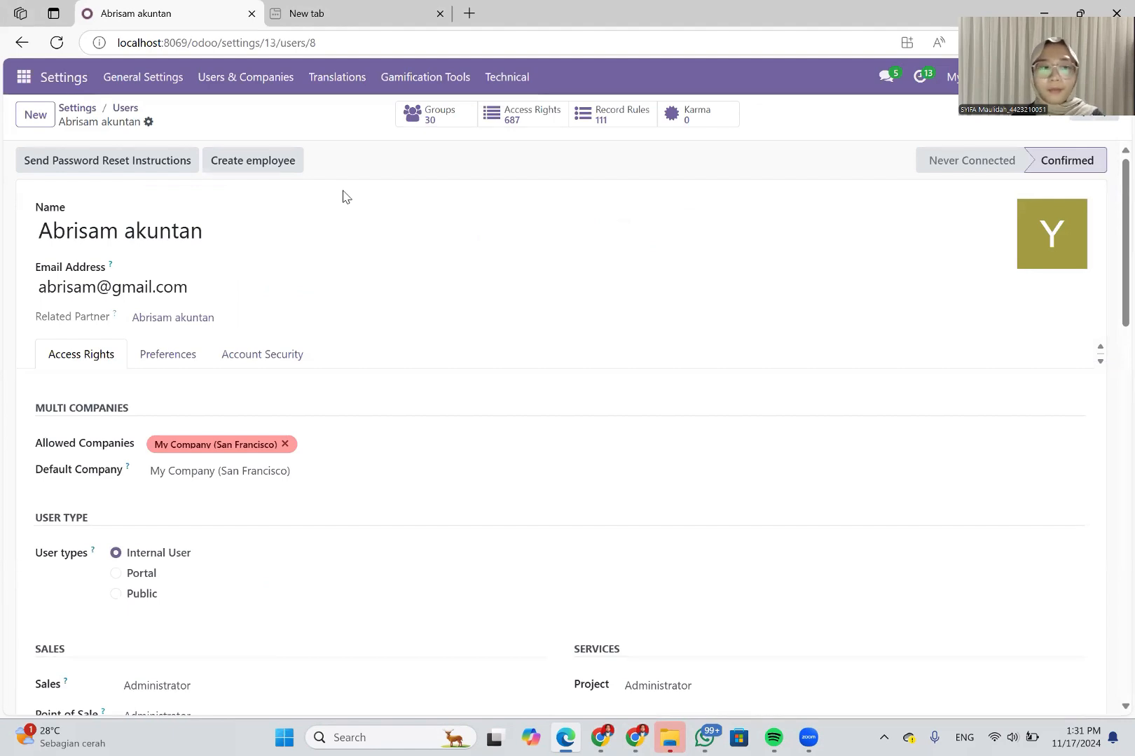
pyautogui.scroll(-1, 483, 362)
pyautogui.scroll(1, 483, 362)
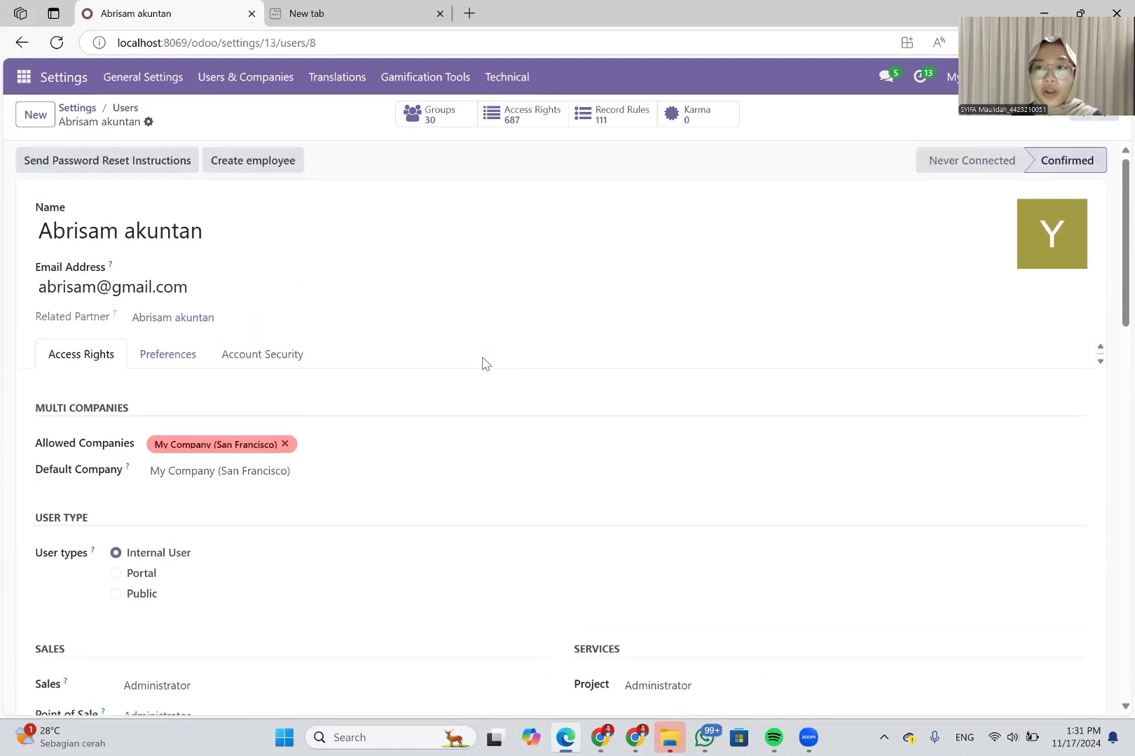
pyautogui.click(147, 123)
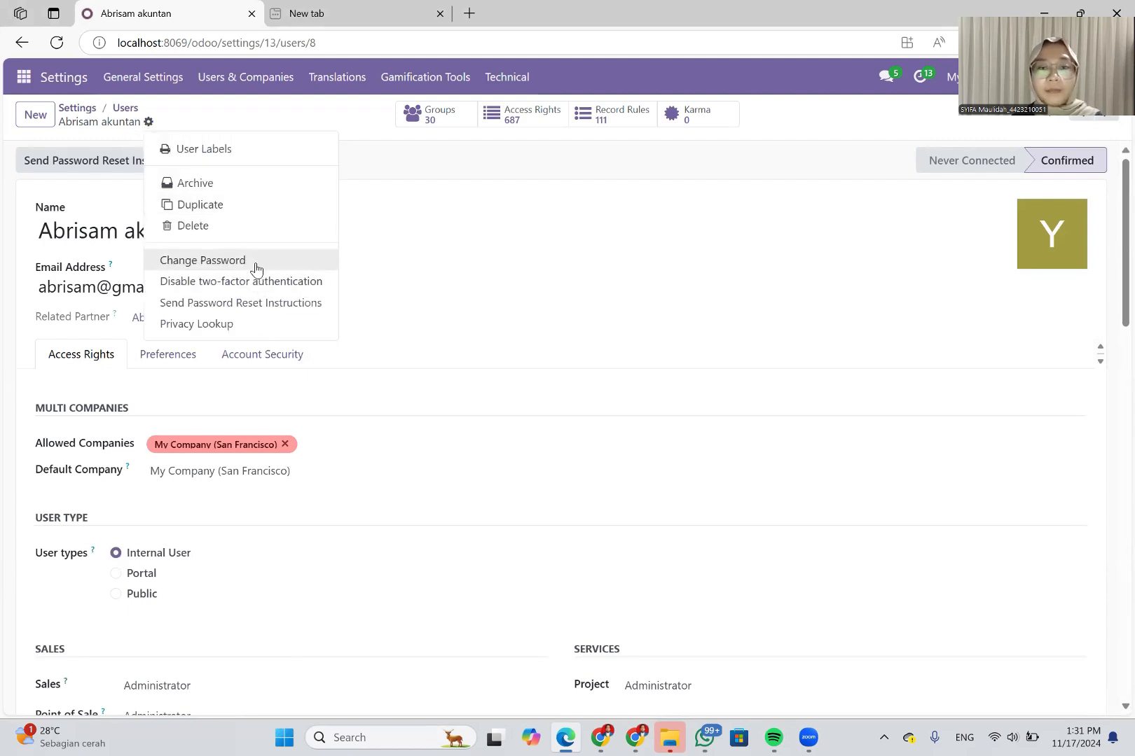
pyautogui.click(449, 160)
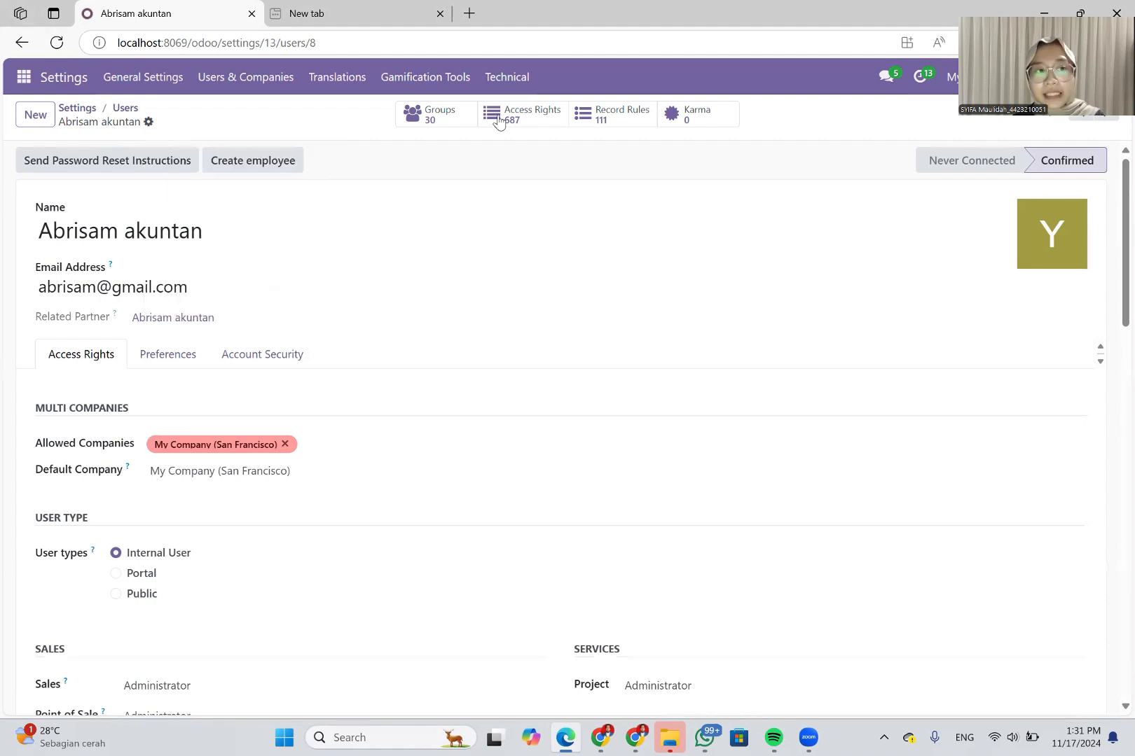
pyautogui.click(21, 45)
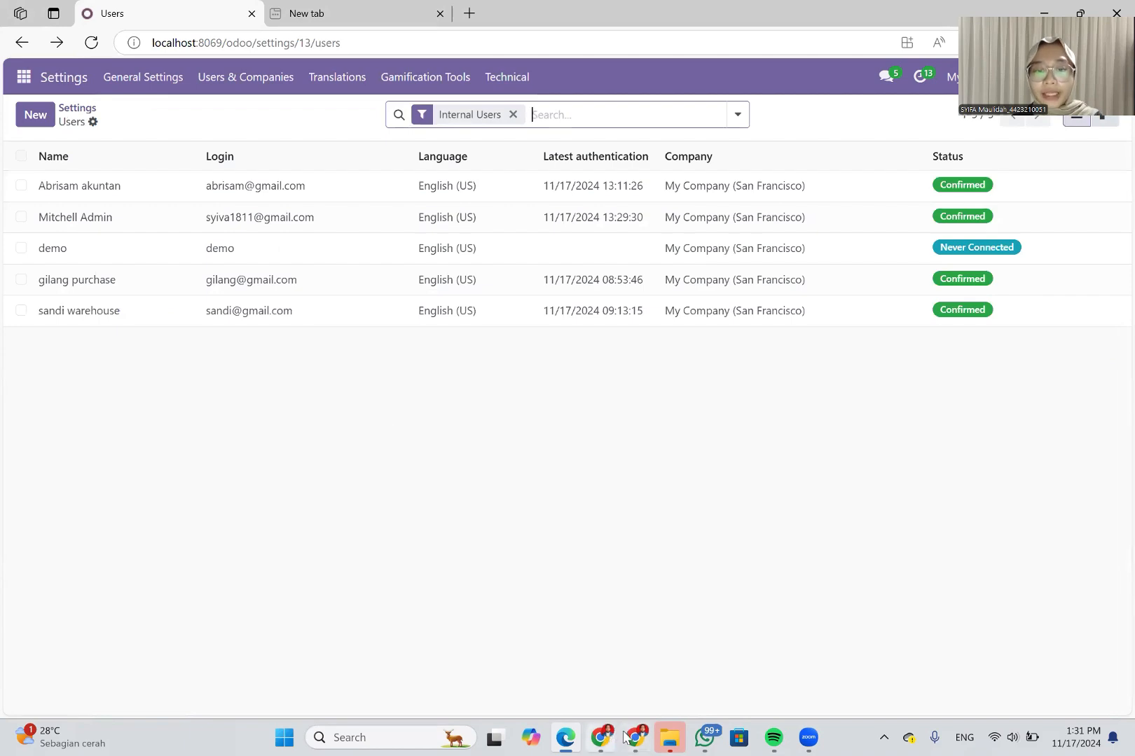
# - Switch to the Chrome window with the purchasing user's session and open the Purchase app
pyautogui.click(602, 737)
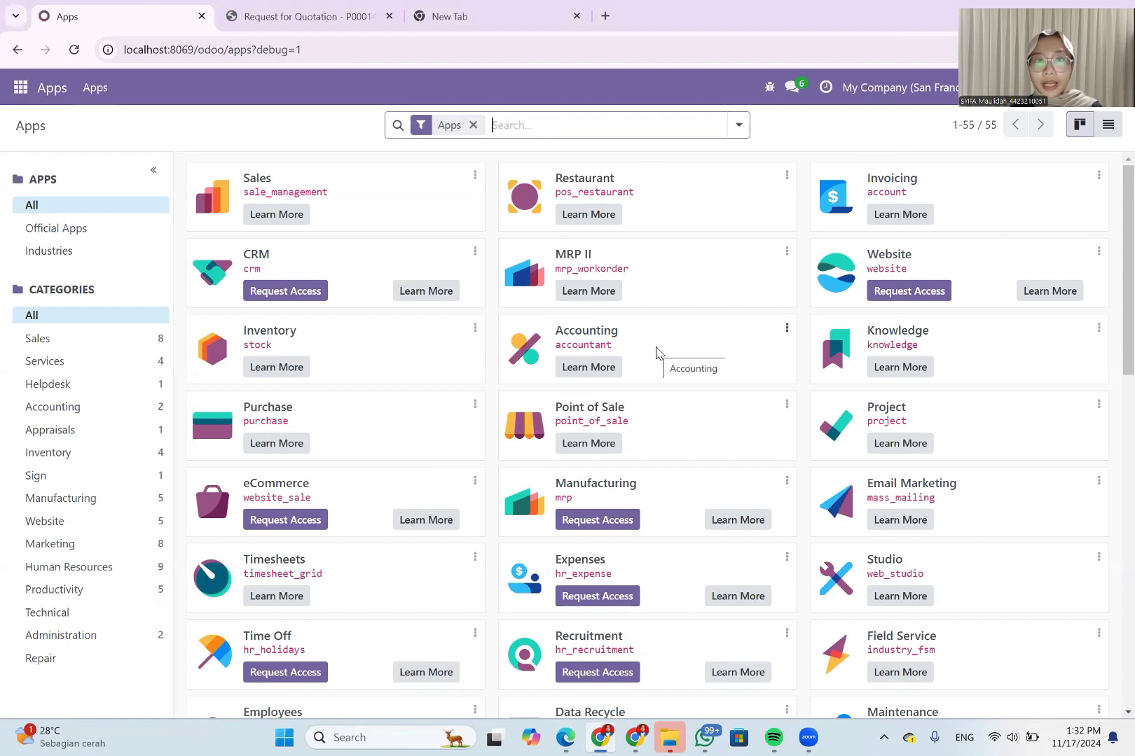
pyautogui.click(24, 89)
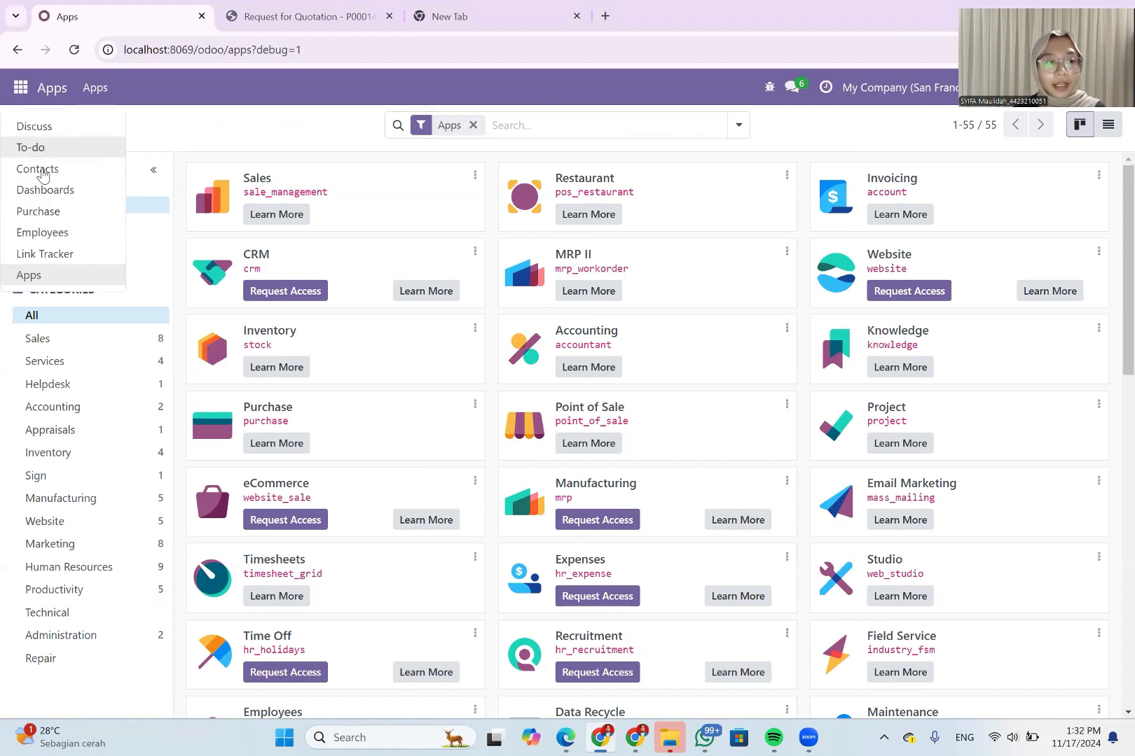
pyautogui.click(54, 218)
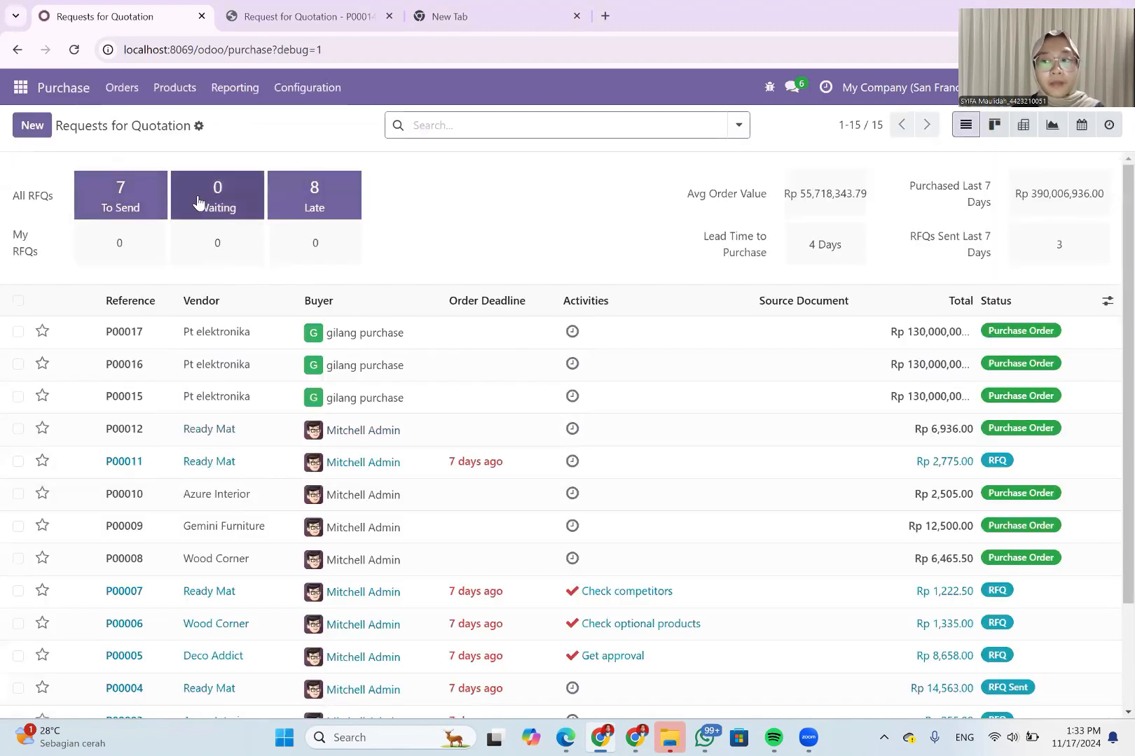
# - Open the Purchase app's product catalog and look through the listed products
pyautogui.click(175, 88)
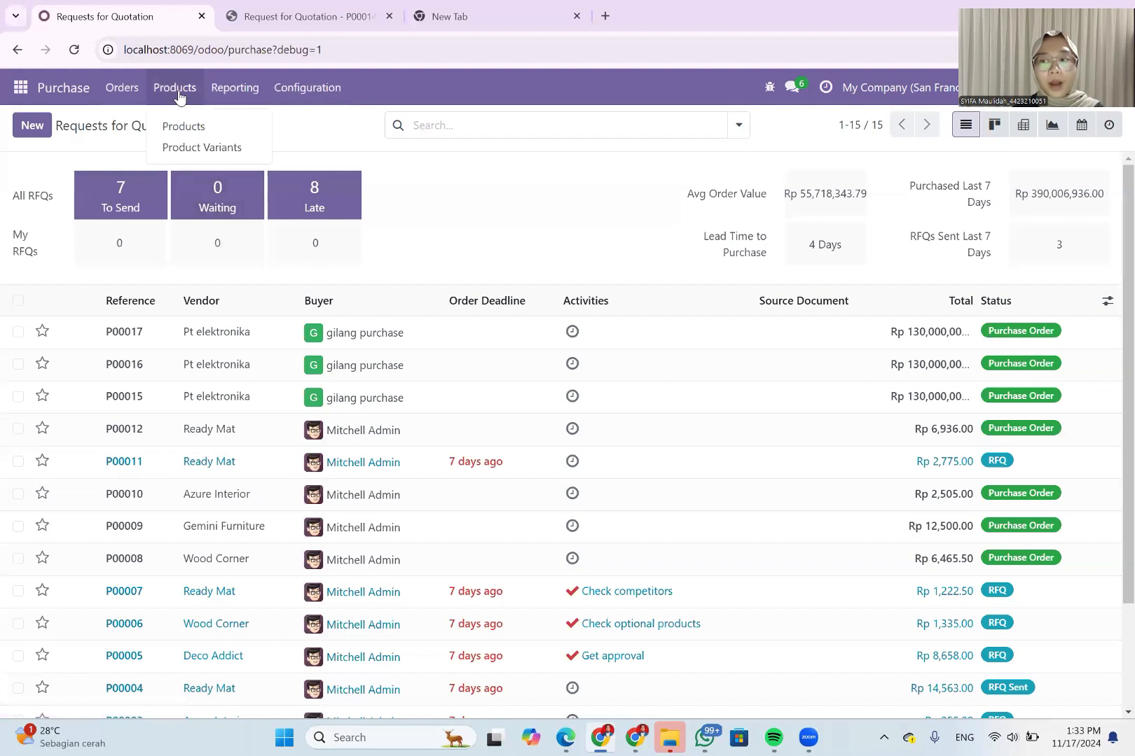
pyautogui.moveTo(224, 88)
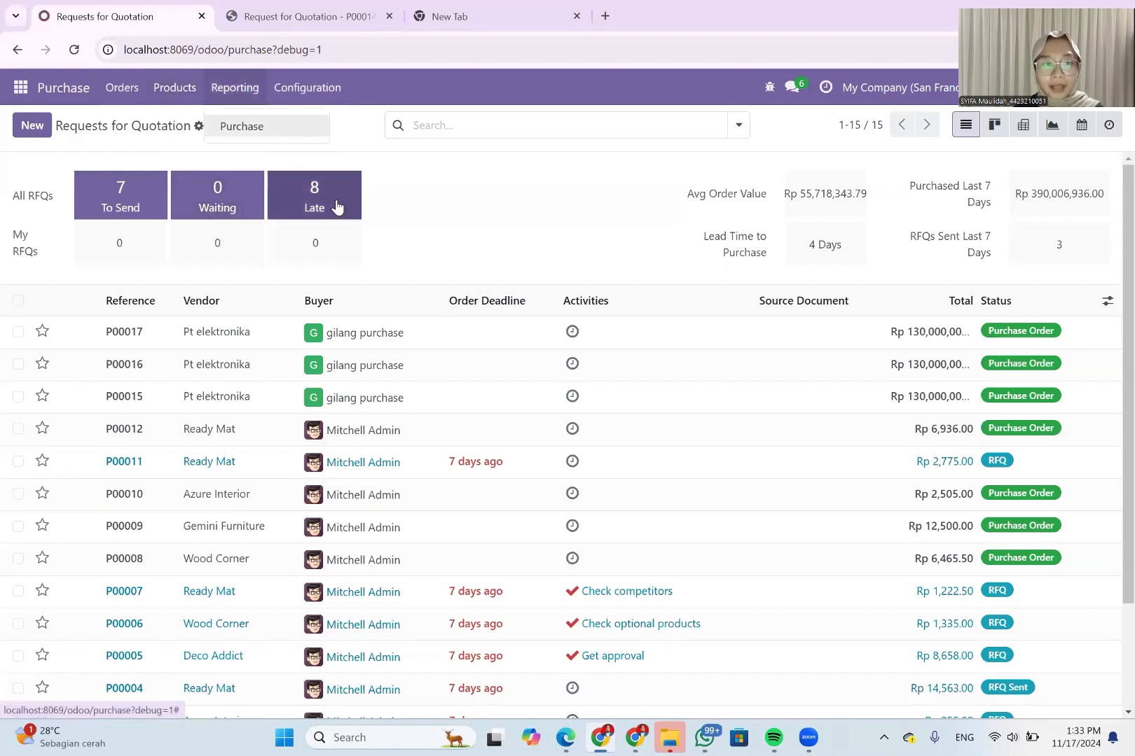
pyautogui.click(172, 91)
pyautogui.click(186, 88)
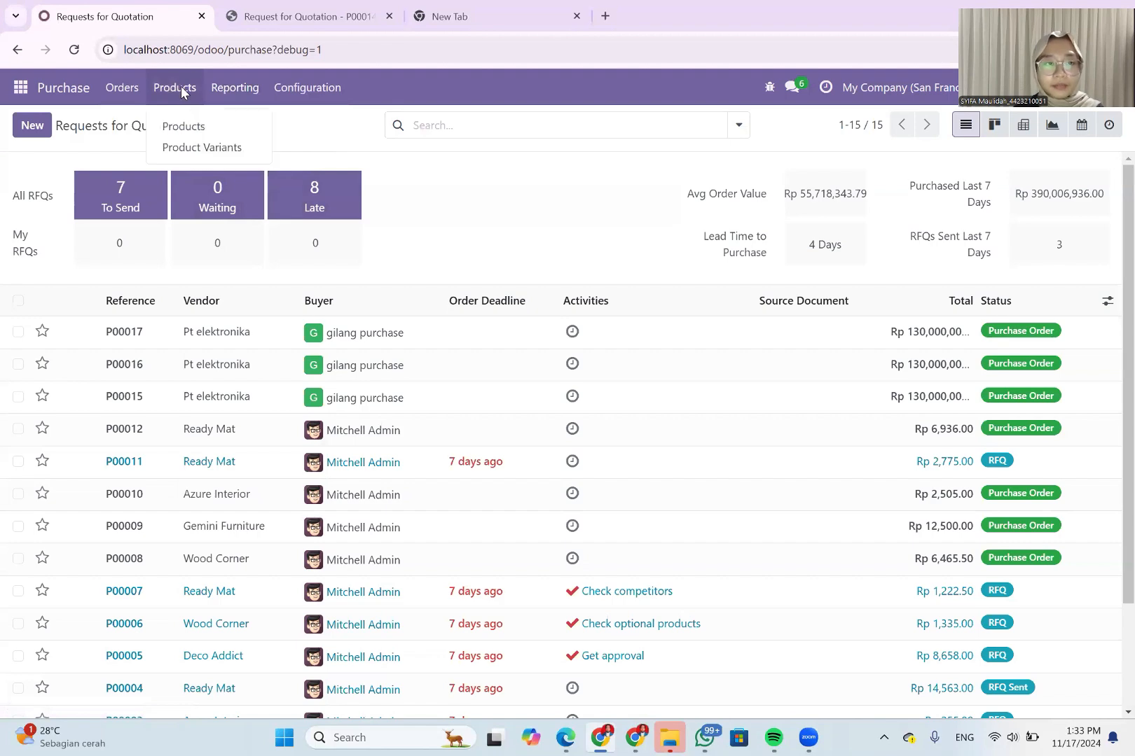
pyautogui.click(201, 131)
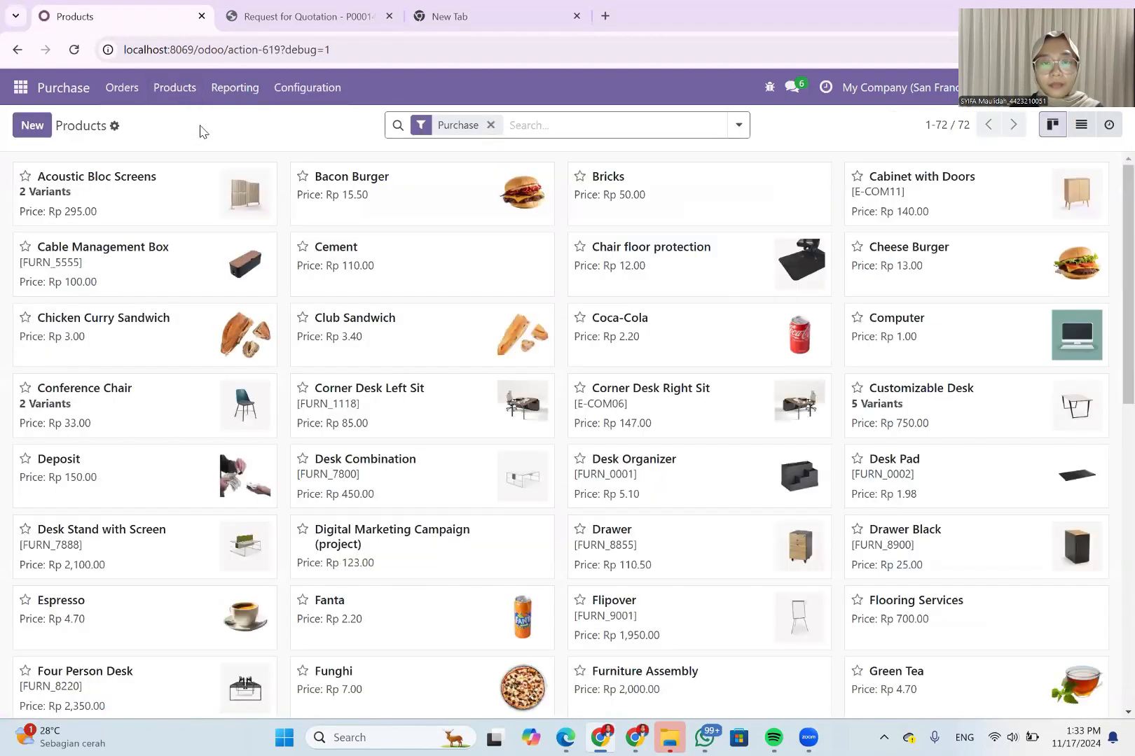
pyautogui.scroll(-1, 441, 430)
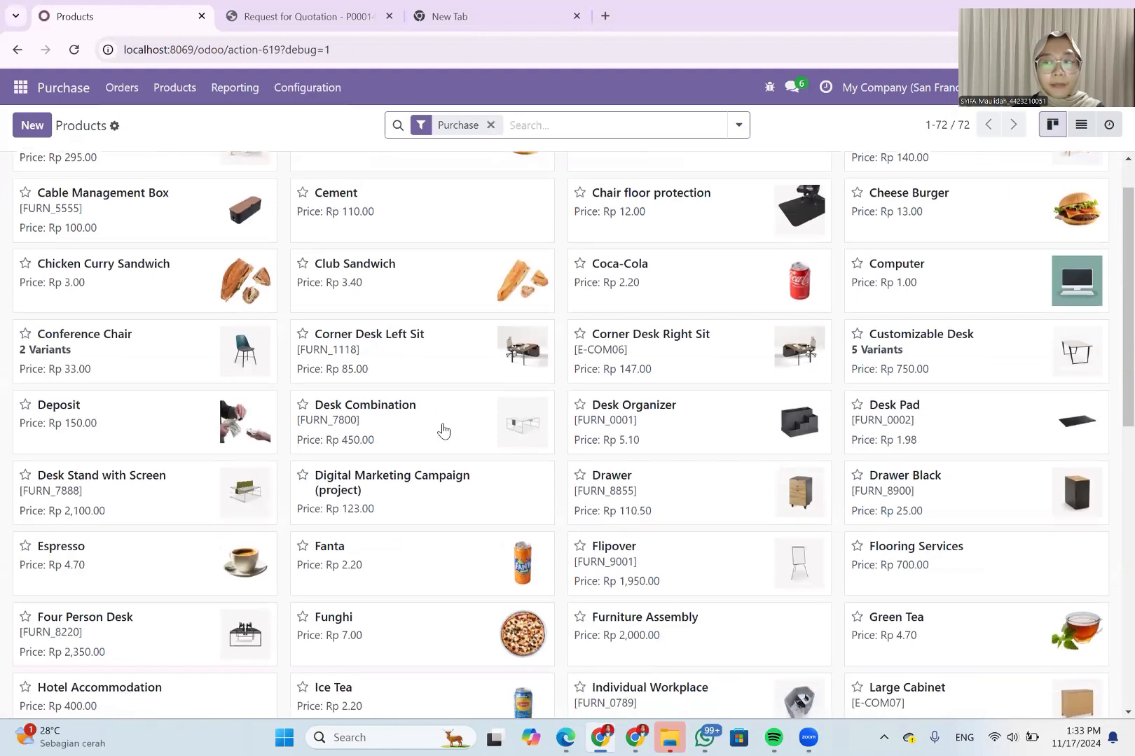
pyautogui.scroll(-1, 443, 430)
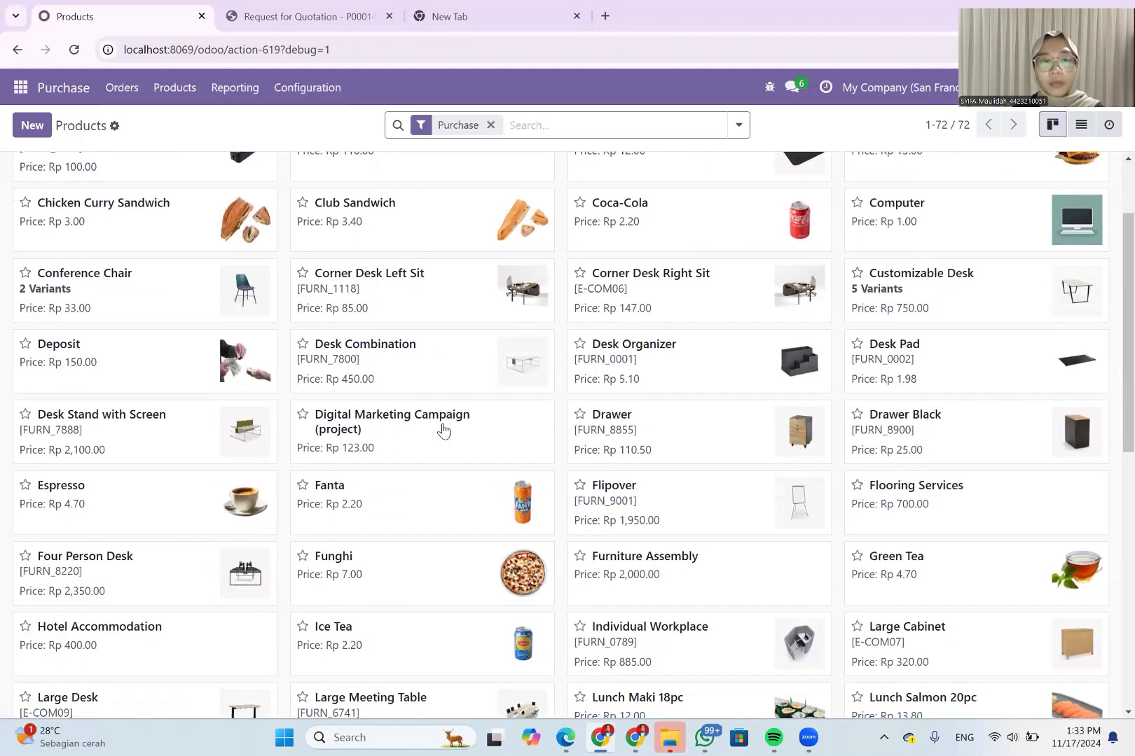
pyautogui.scroll(-1, 549, 496)
pyautogui.scroll(3, 547, 496)
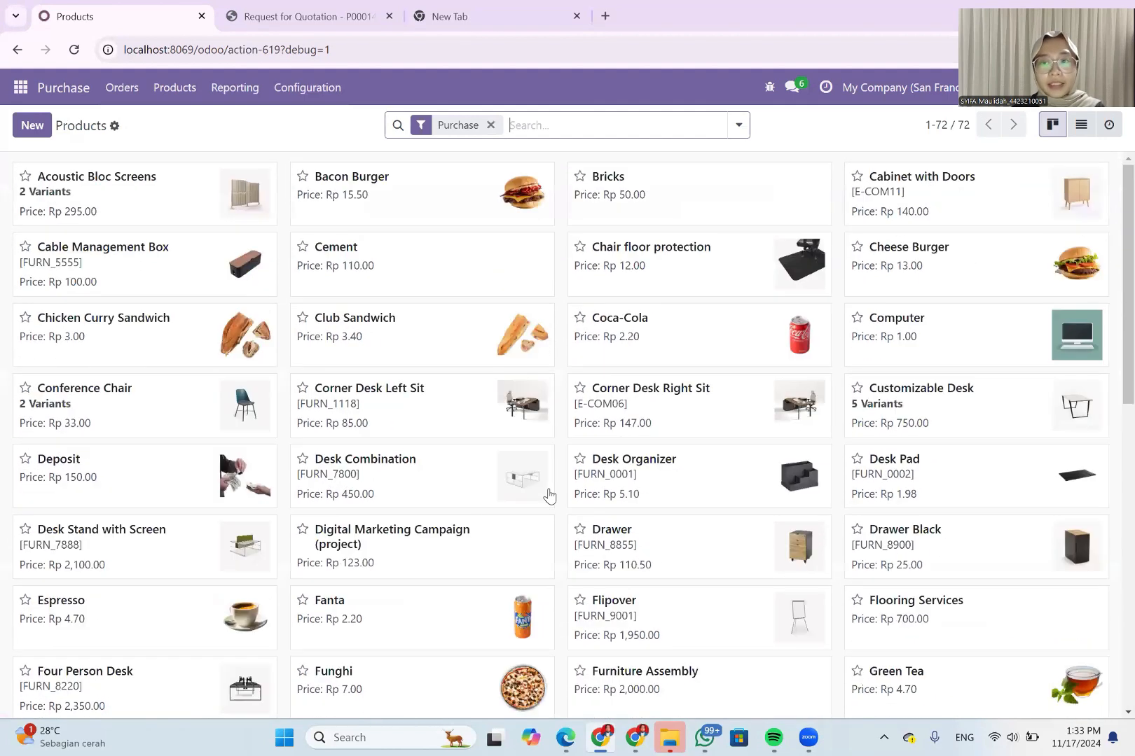
# - Open the Computer product and review its general information
pyautogui.click(946, 330)
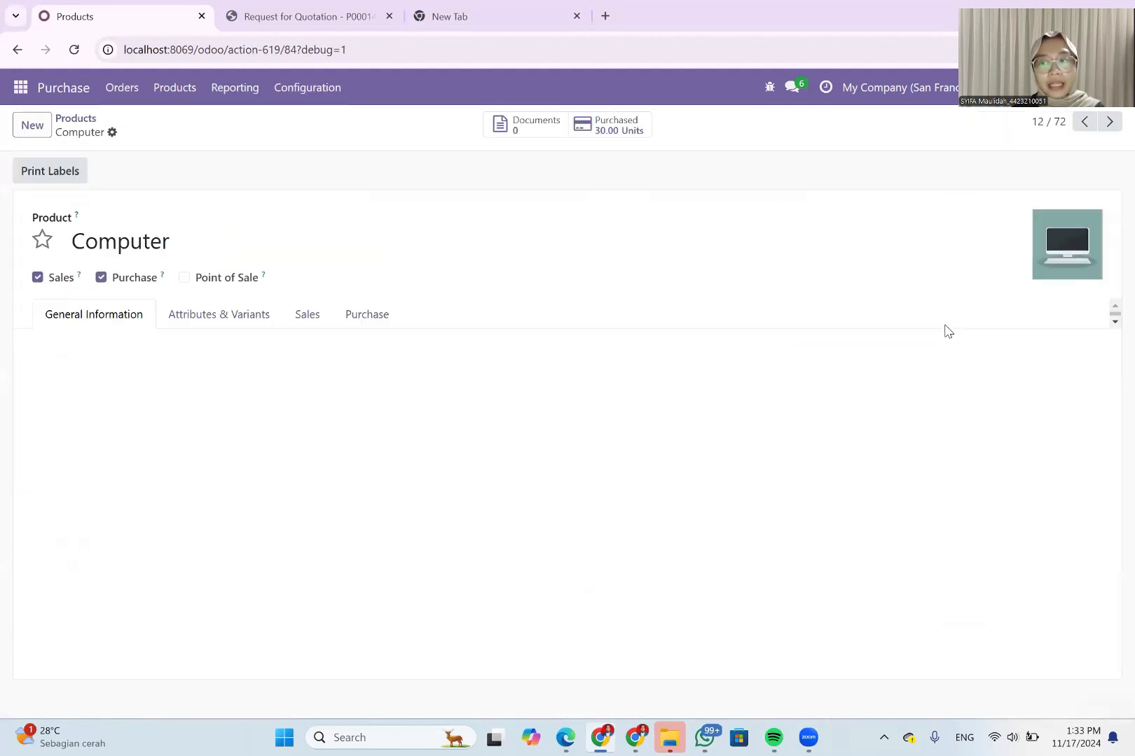
pyautogui.scroll(-2, 481, 607)
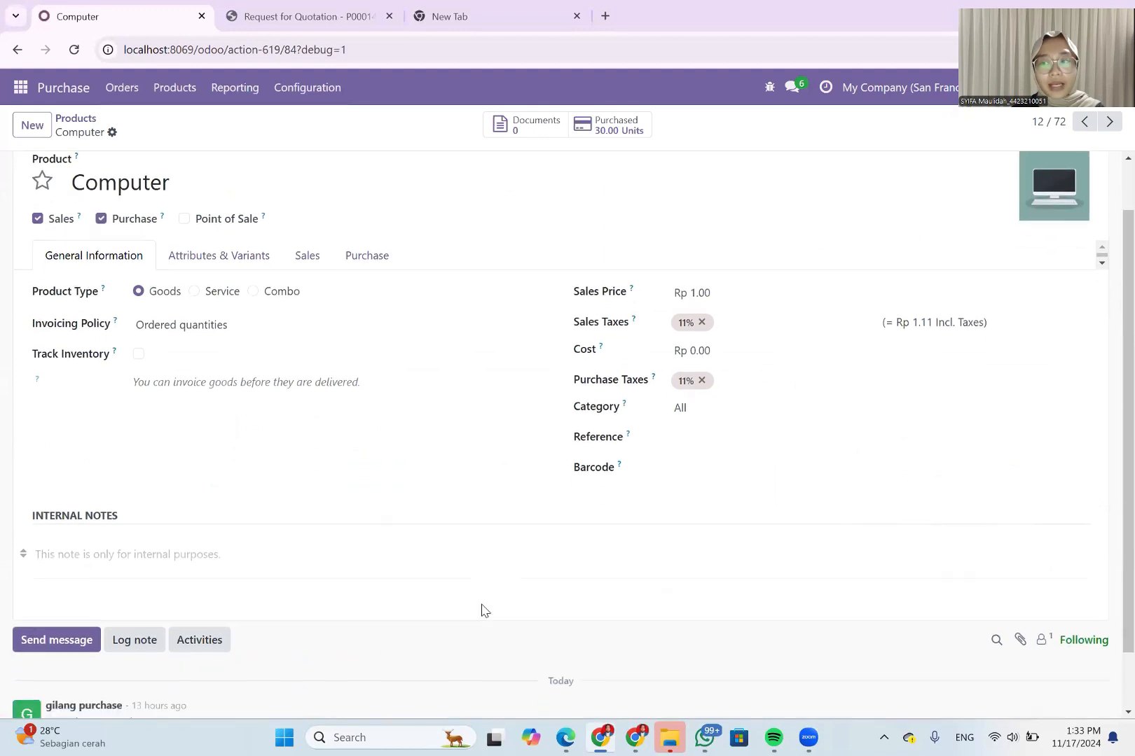
pyautogui.scroll(2, 154, 440)
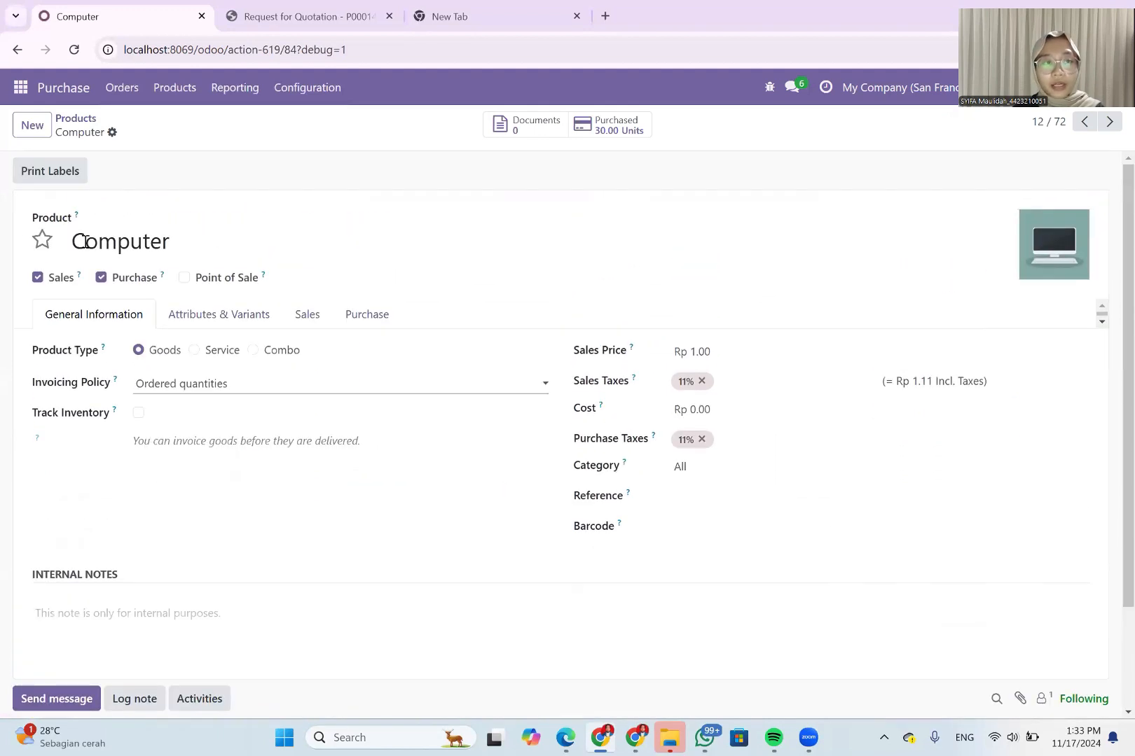
# - Create a new request for quotation with Pt elektronika as the vendor
pyautogui.click(70, 96)
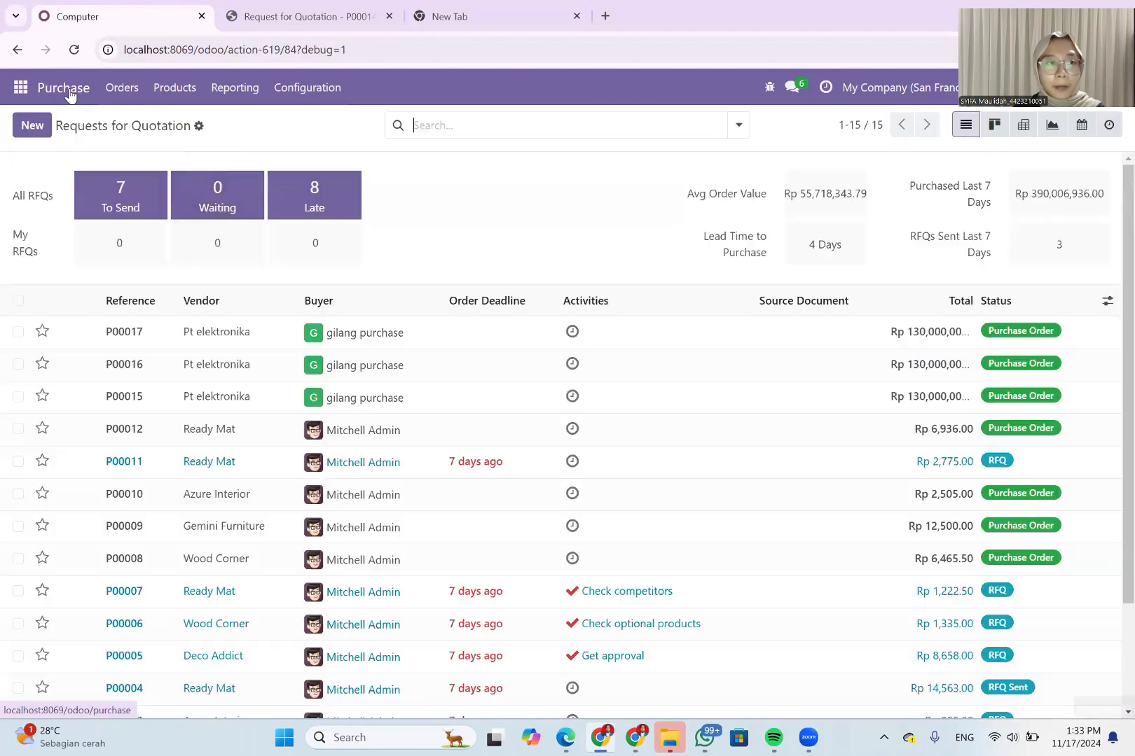
pyautogui.click(41, 127)
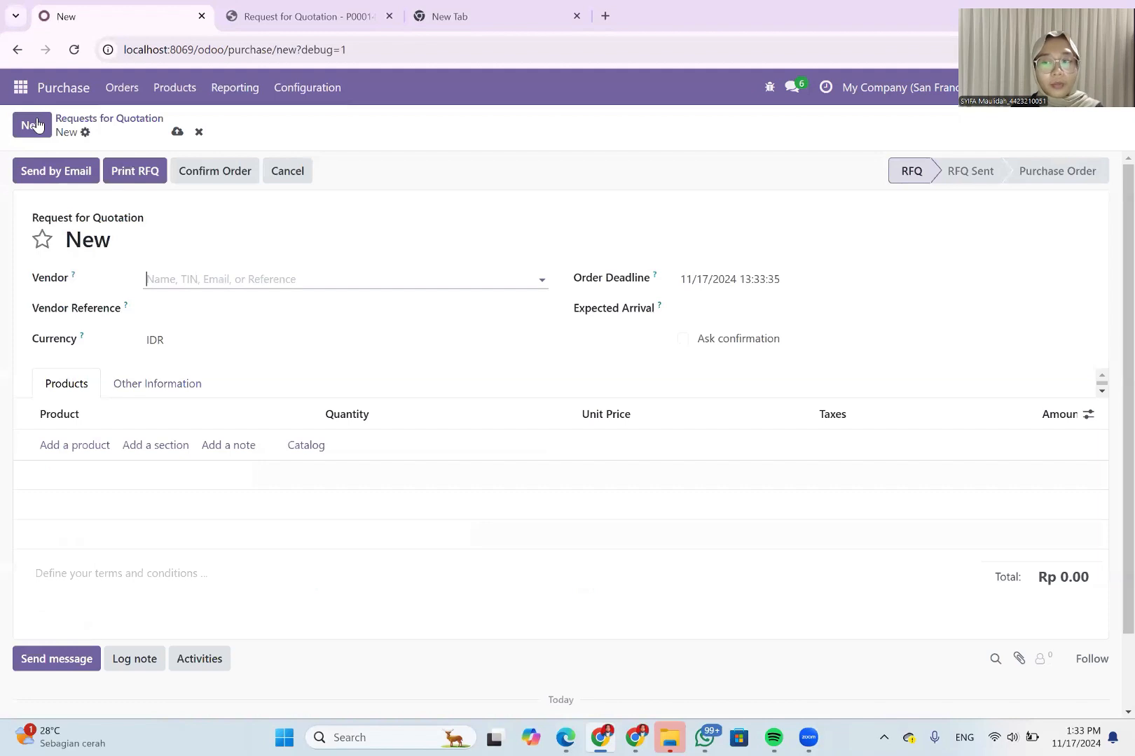
pyautogui.click(240, 277)
pyautogui.write('Pt e')
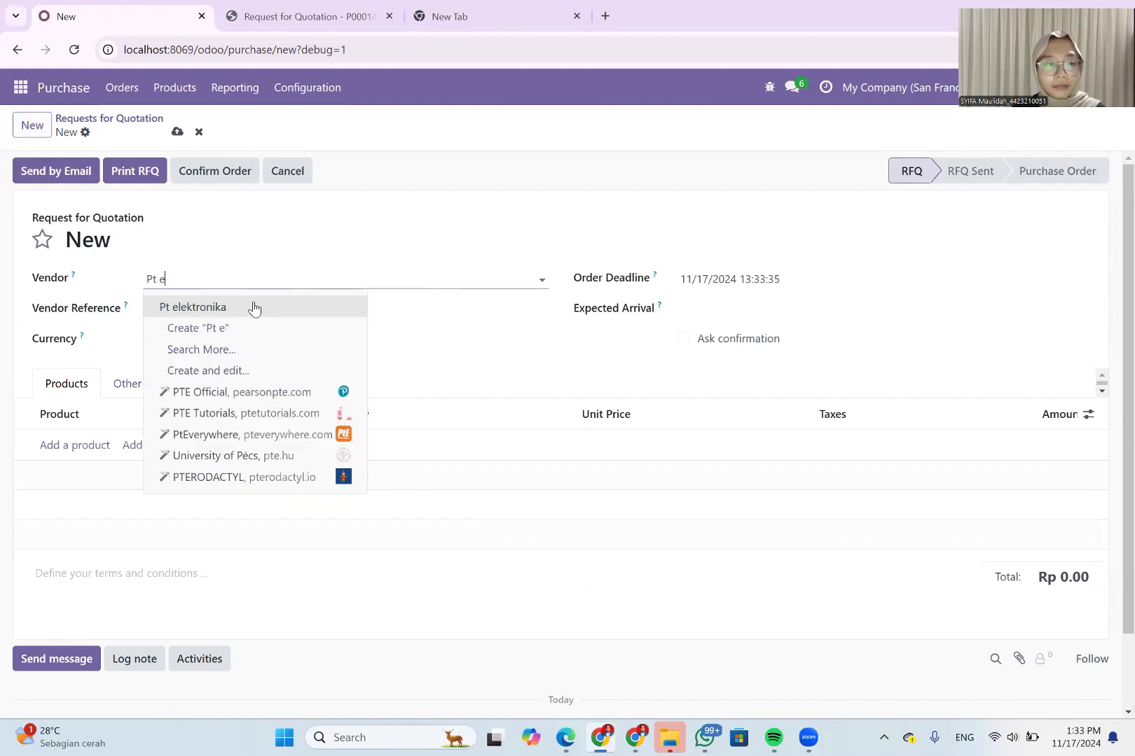
pyautogui.click(253, 306)
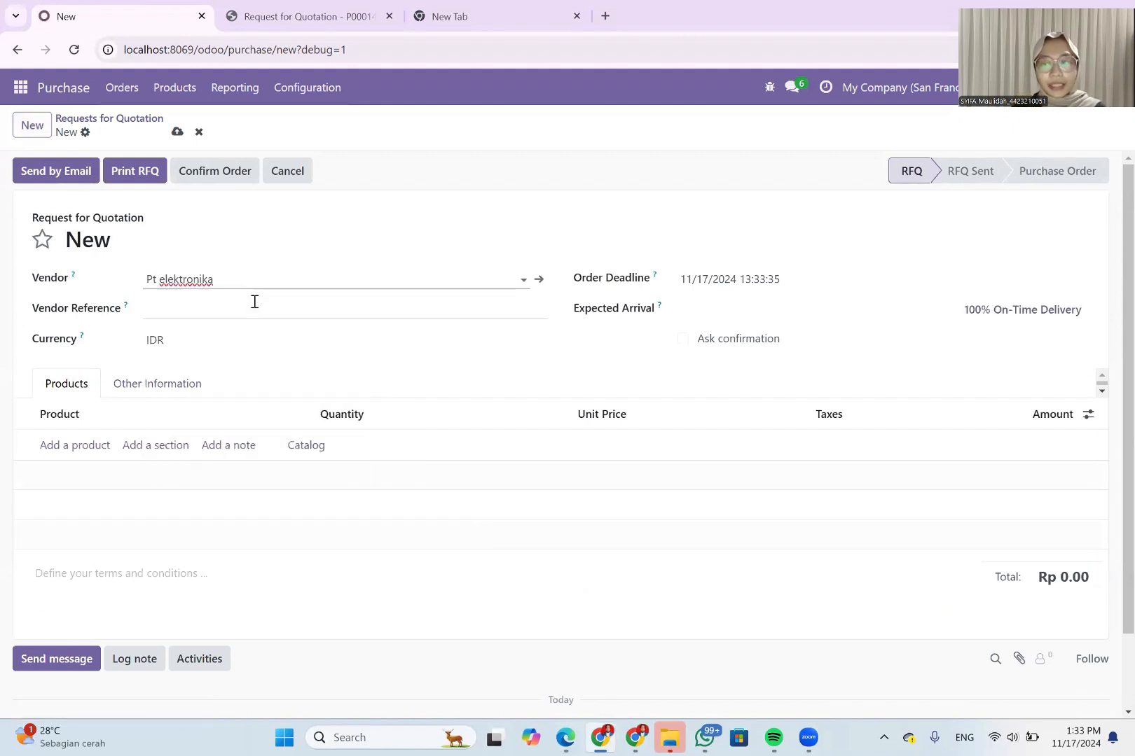
# - Add a Computer product line to the request for quotation with a quantity of 10
pyautogui.click(83, 448)
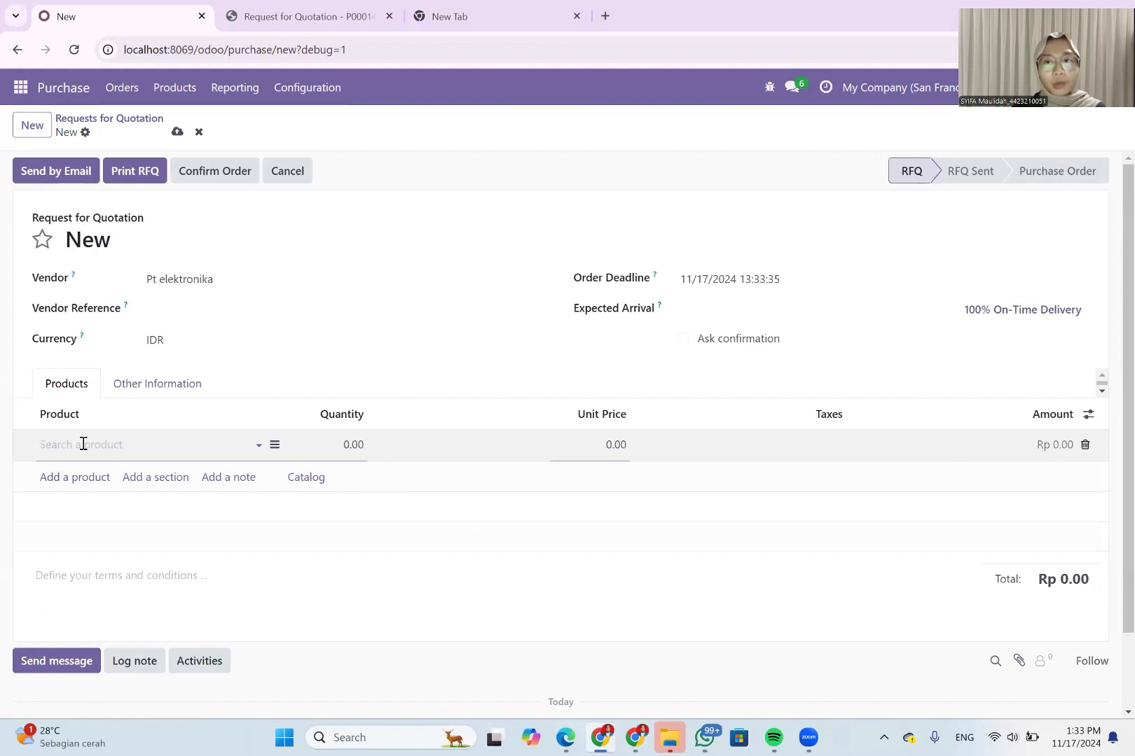
pyautogui.write('com')
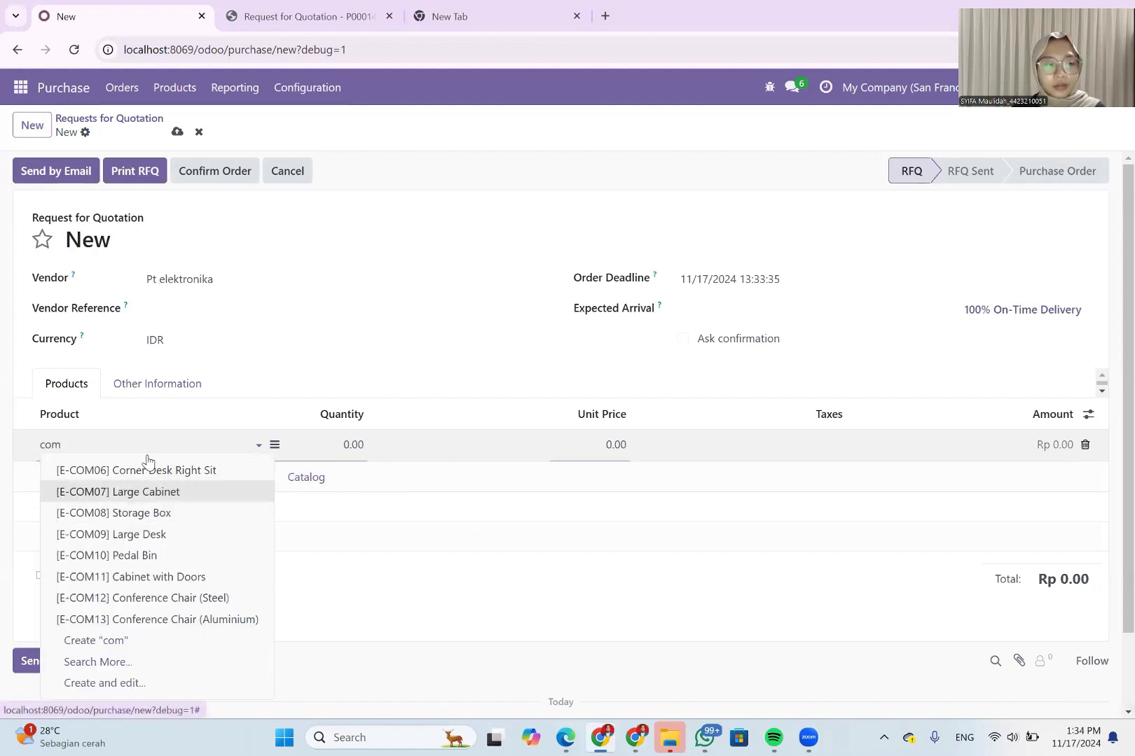
pyautogui.write('pu')
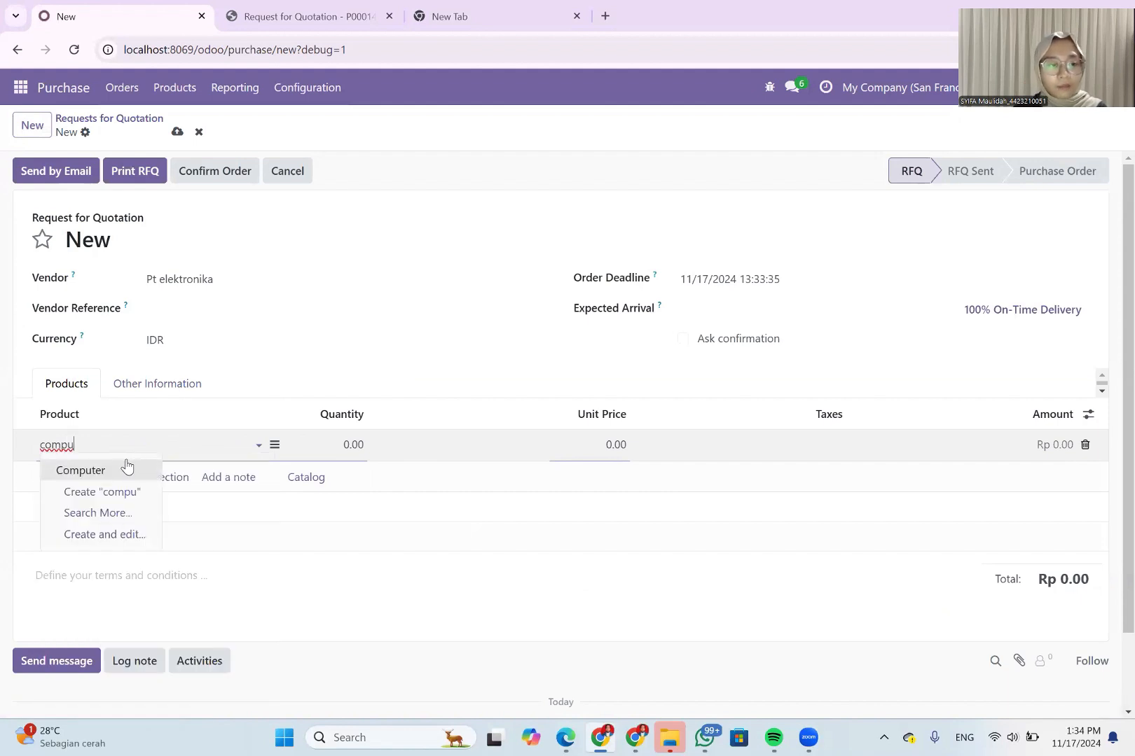
pyautogui.click(127, 469)
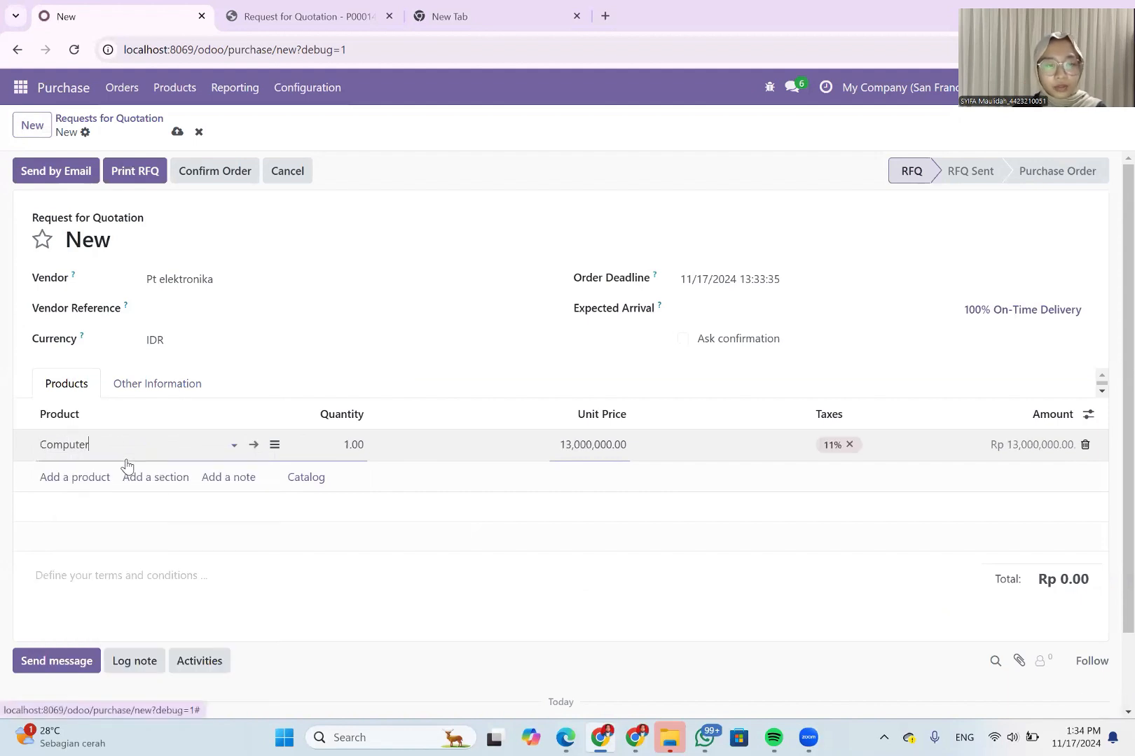
pyautogui.click(356, 446)
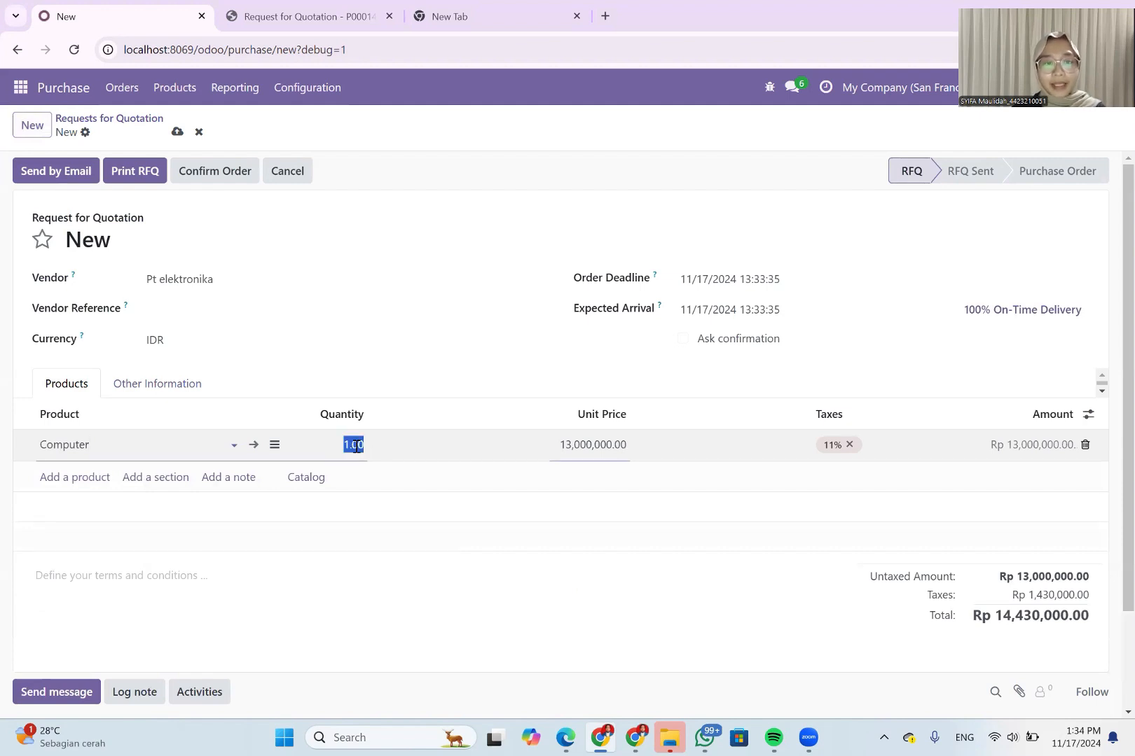
pyautogui.write('1')
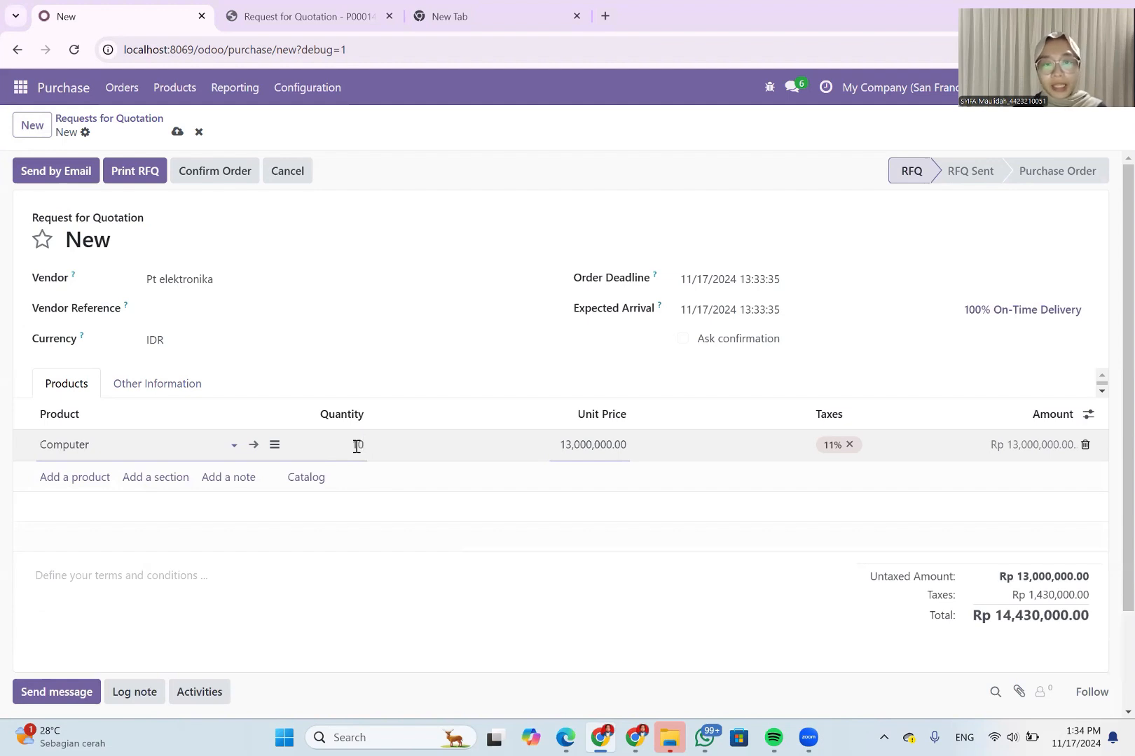
pyautogui.write('0')
# - Set the Computer line's unit price to 13,000,000 and remove its 11% tax
pyautogui.click(625, 447)
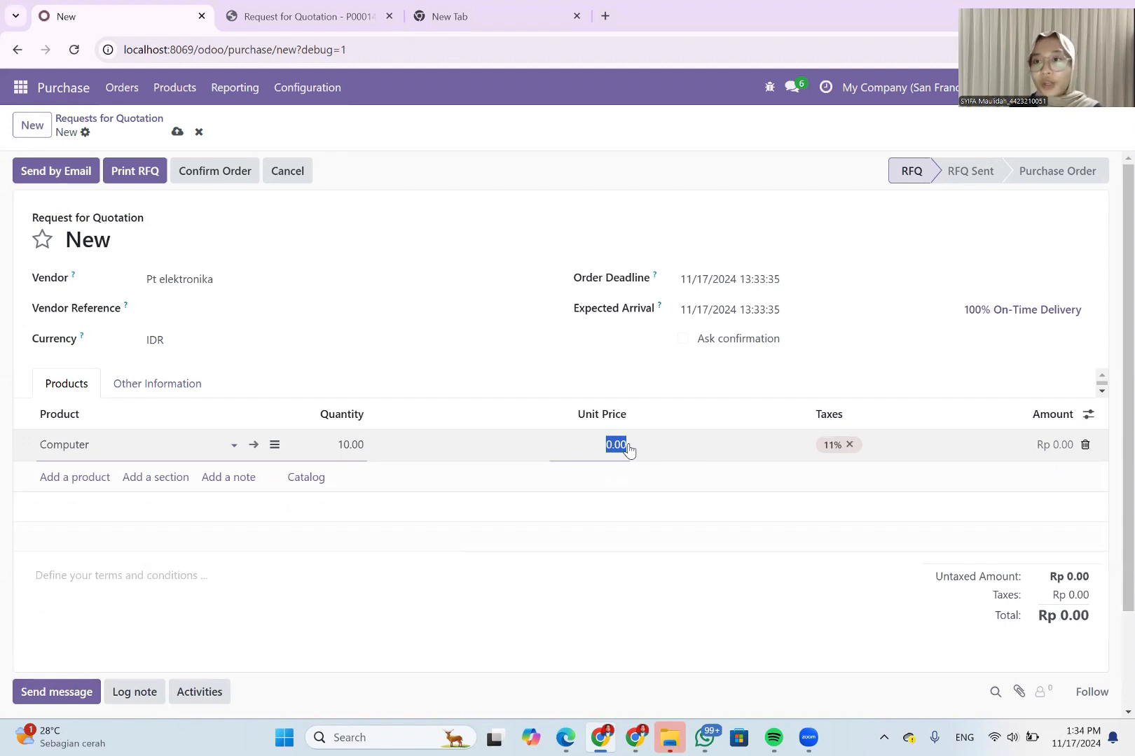
pyautogui.write('13,000,0')
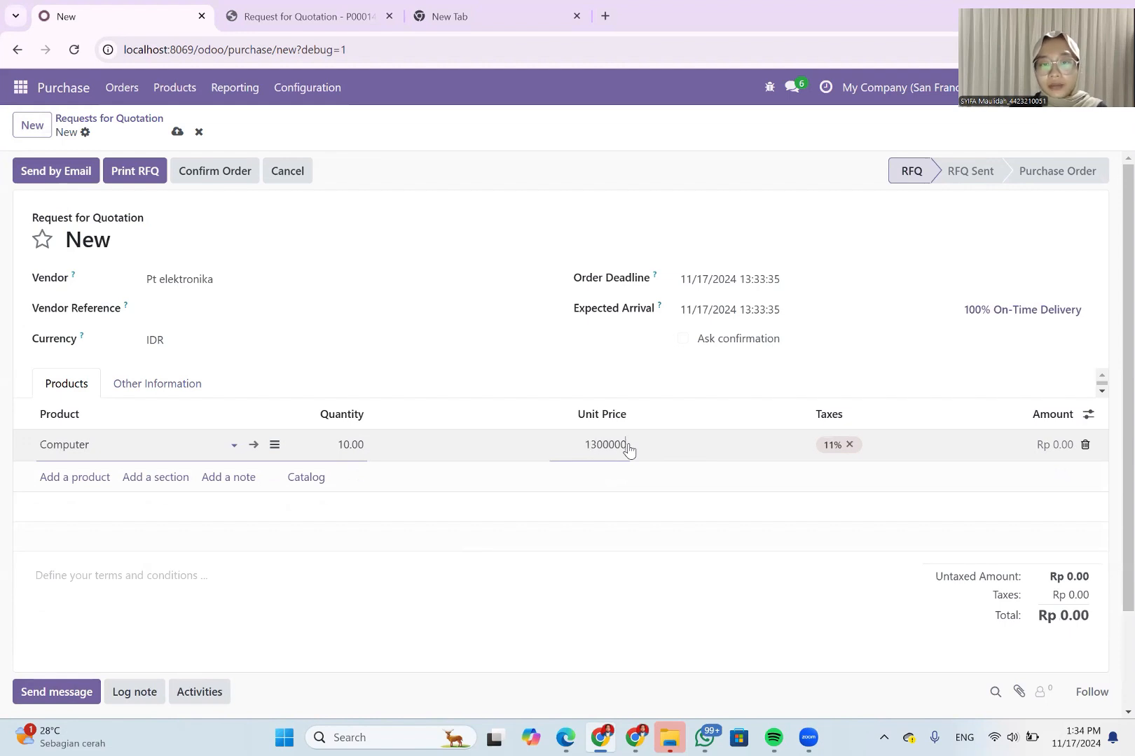
pyautogui.write('00')
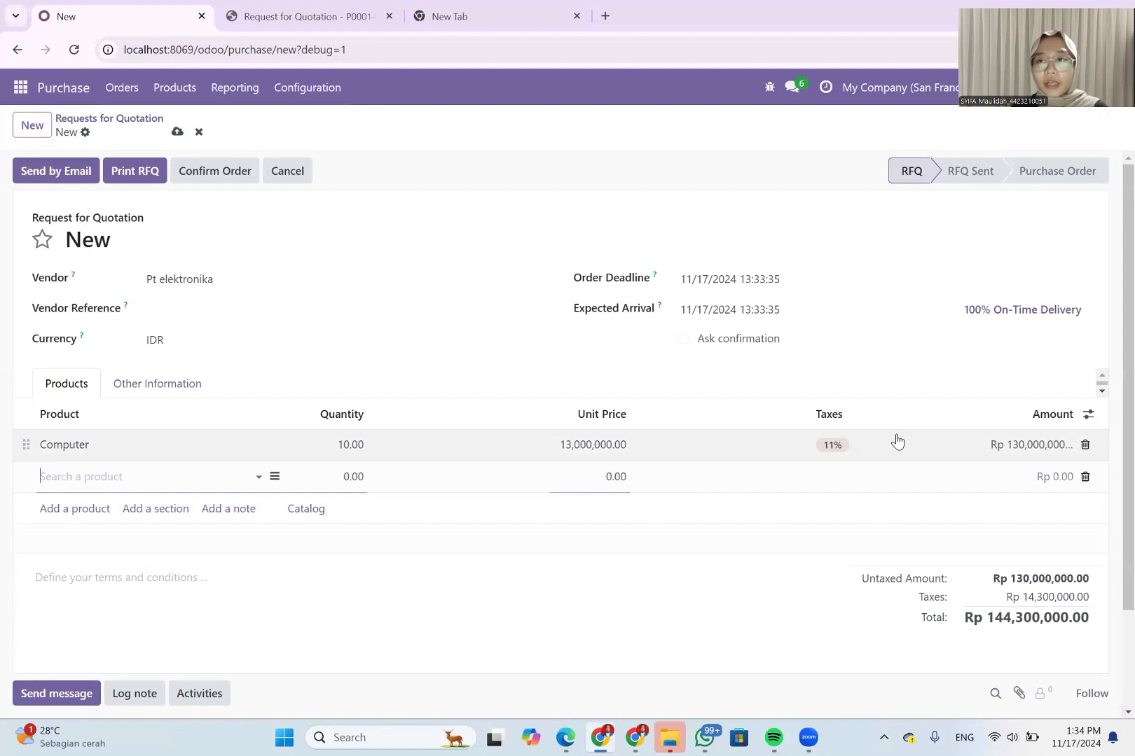
pyautogui.click(851, 455)
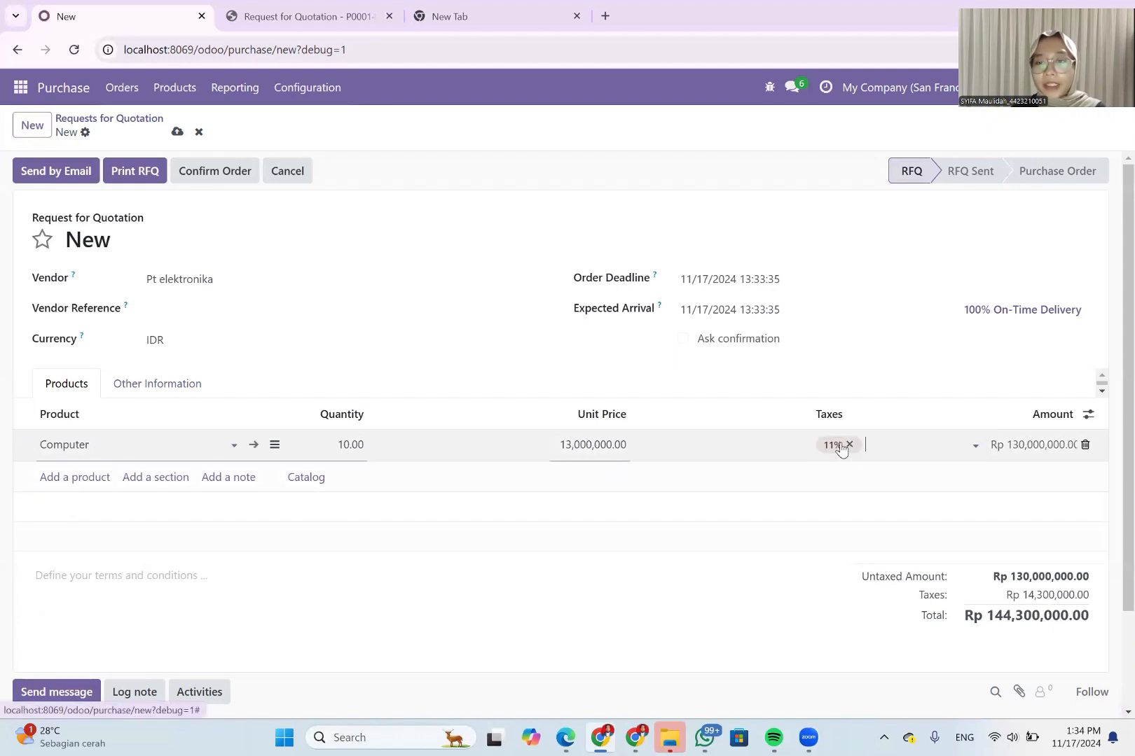
pyautogui.click(849, 445)
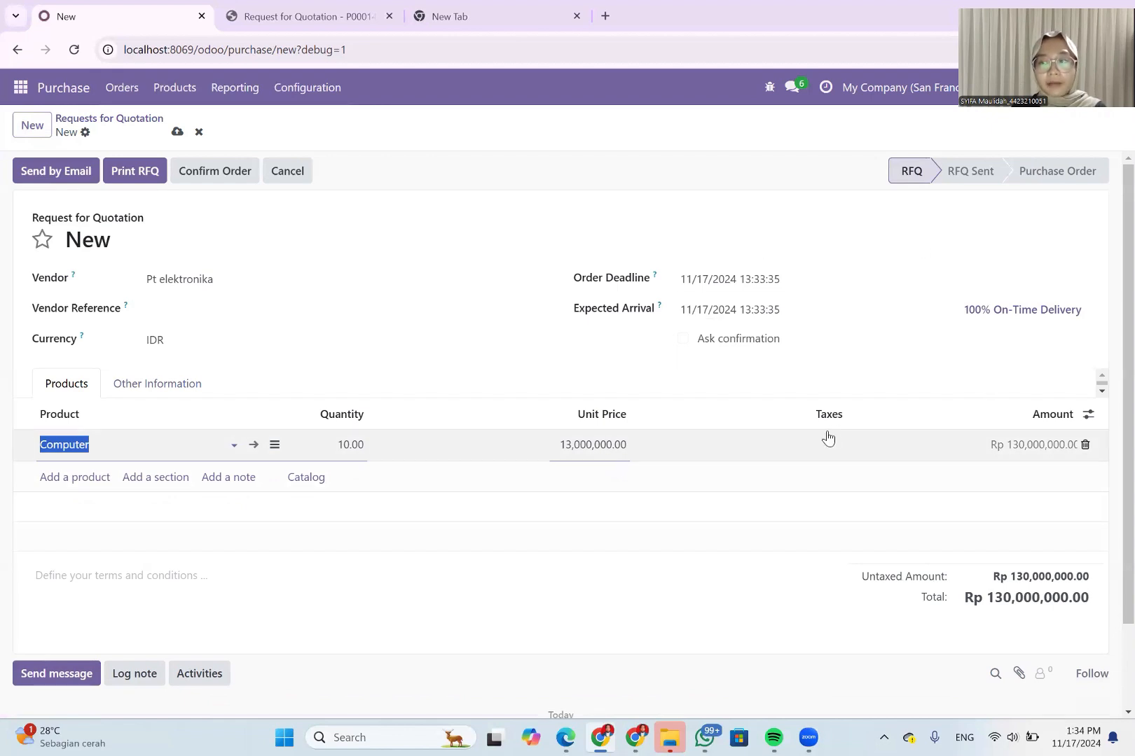
# - Email the request for quotation to the warehouse contact and confirm it as a purchase order
pyautogui.click(78, 172)
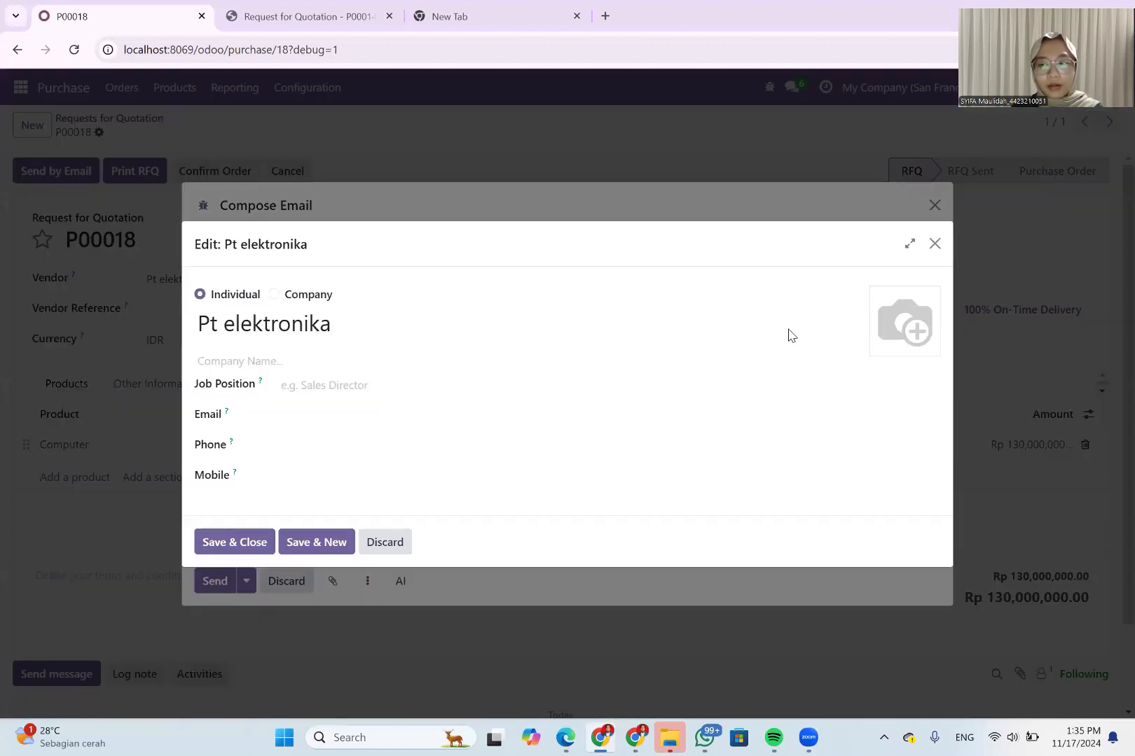
pyautogui.click(935, 244)
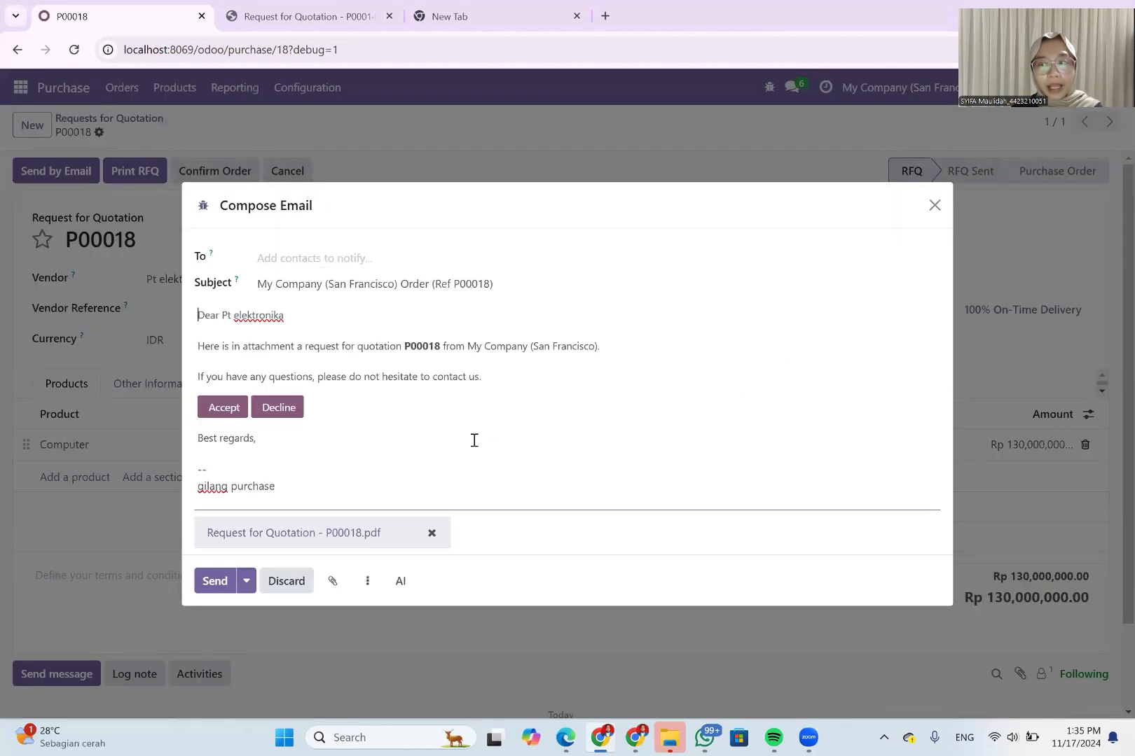
pyautogui.click(317, 259)
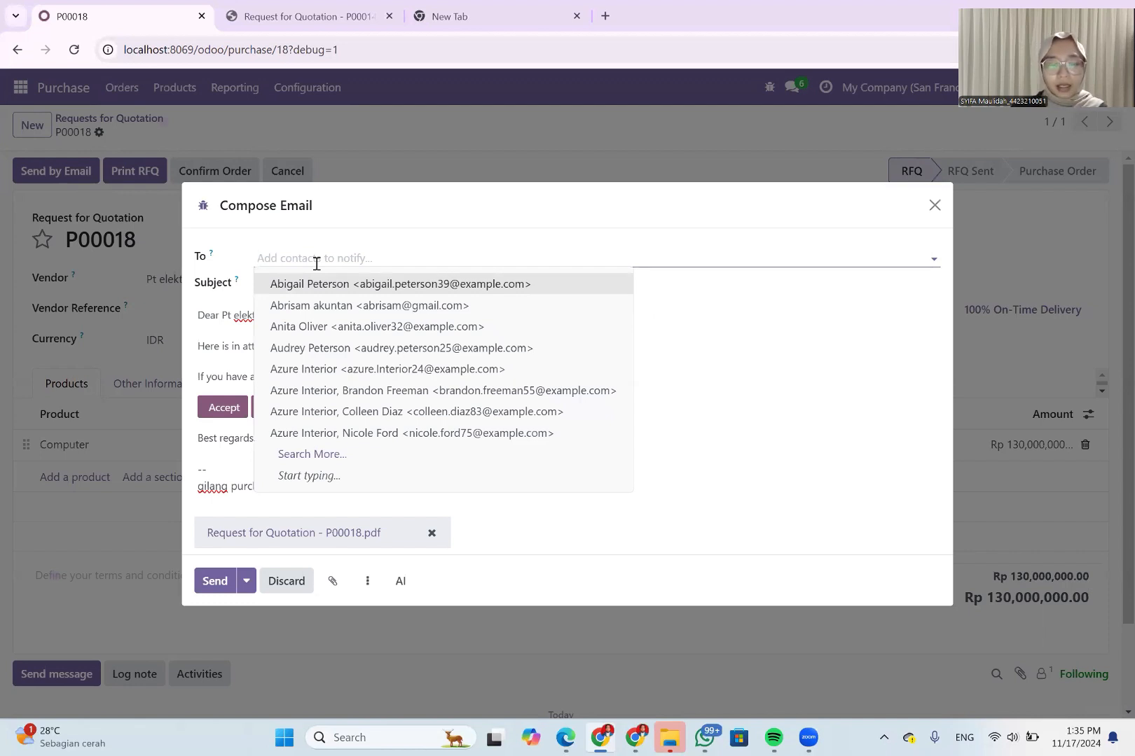
pyautogui.write('w')
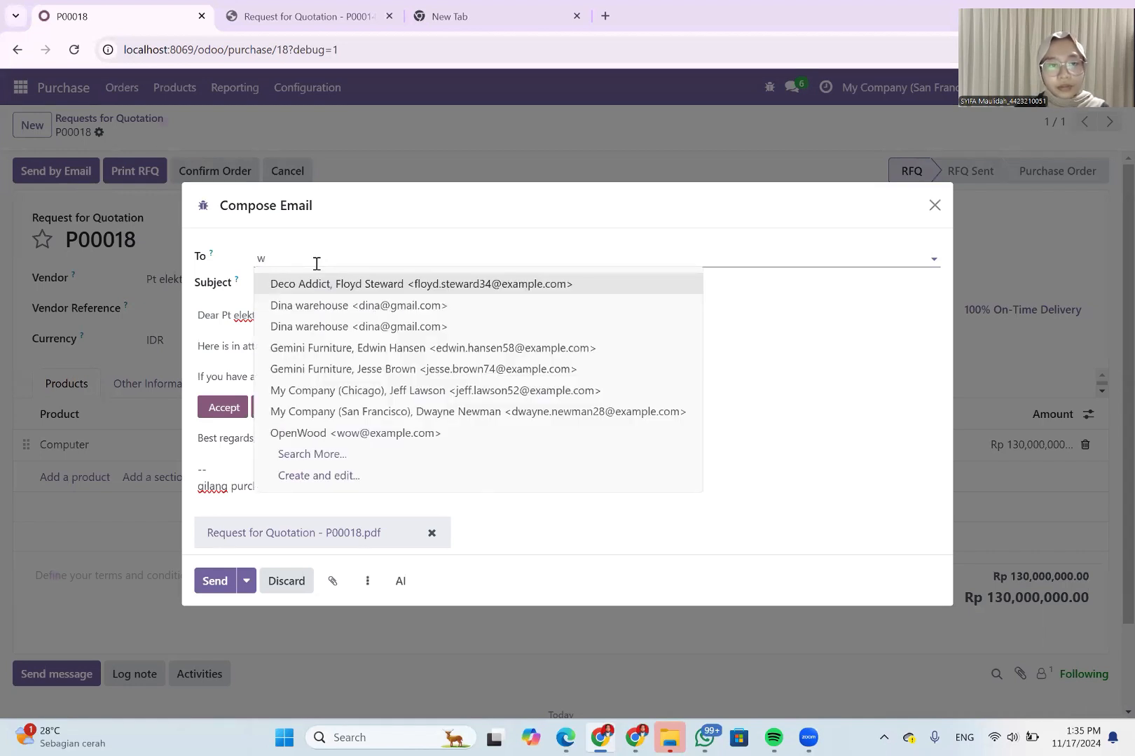
pyautogui.press('BackSpace')
pyautogui.write('sandi')
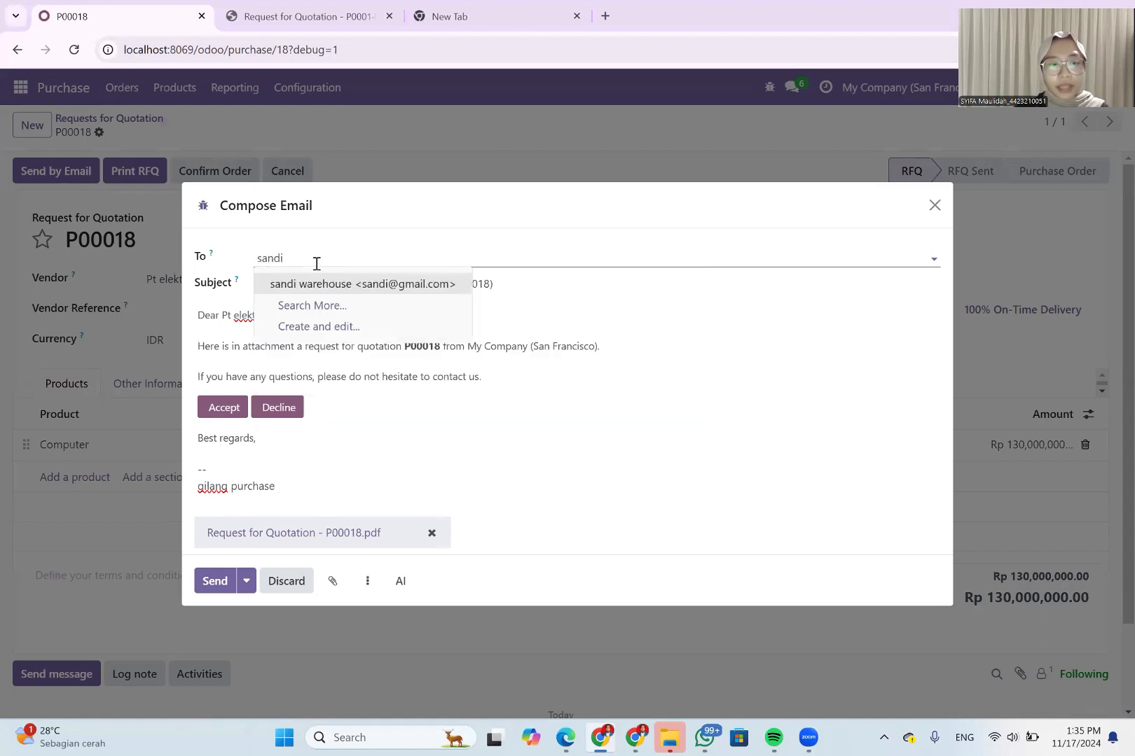
pyautogui.click(333, 284)
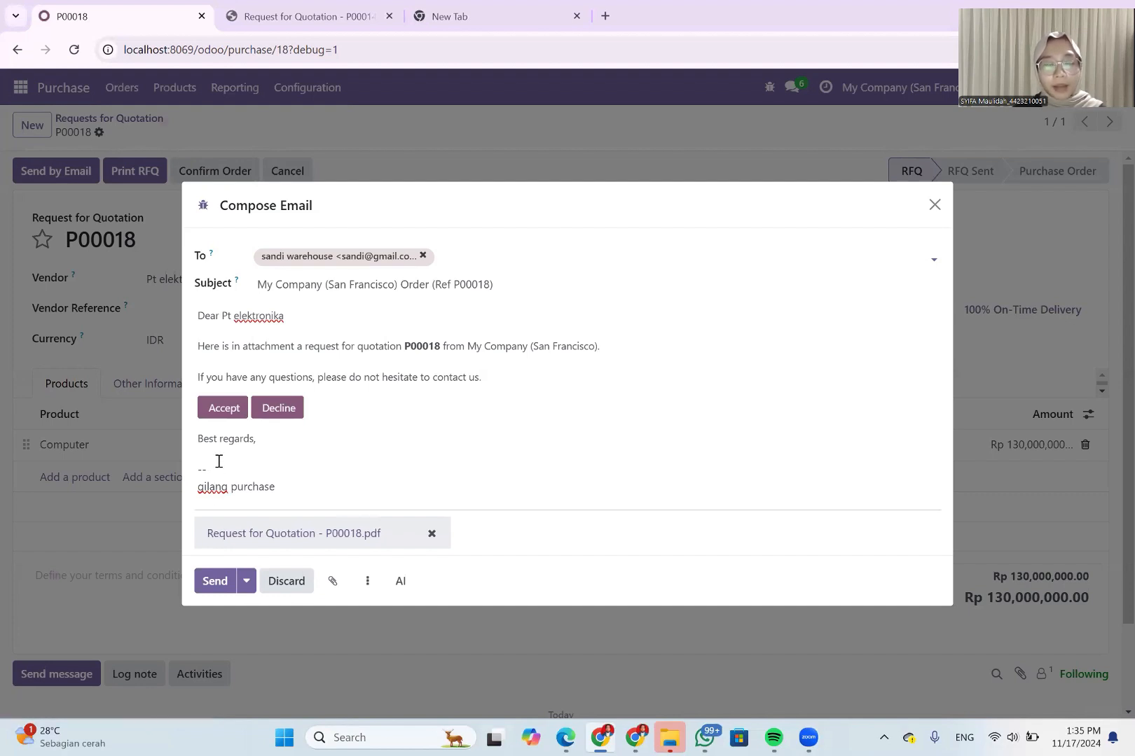
pyautogui.click(215, 585)
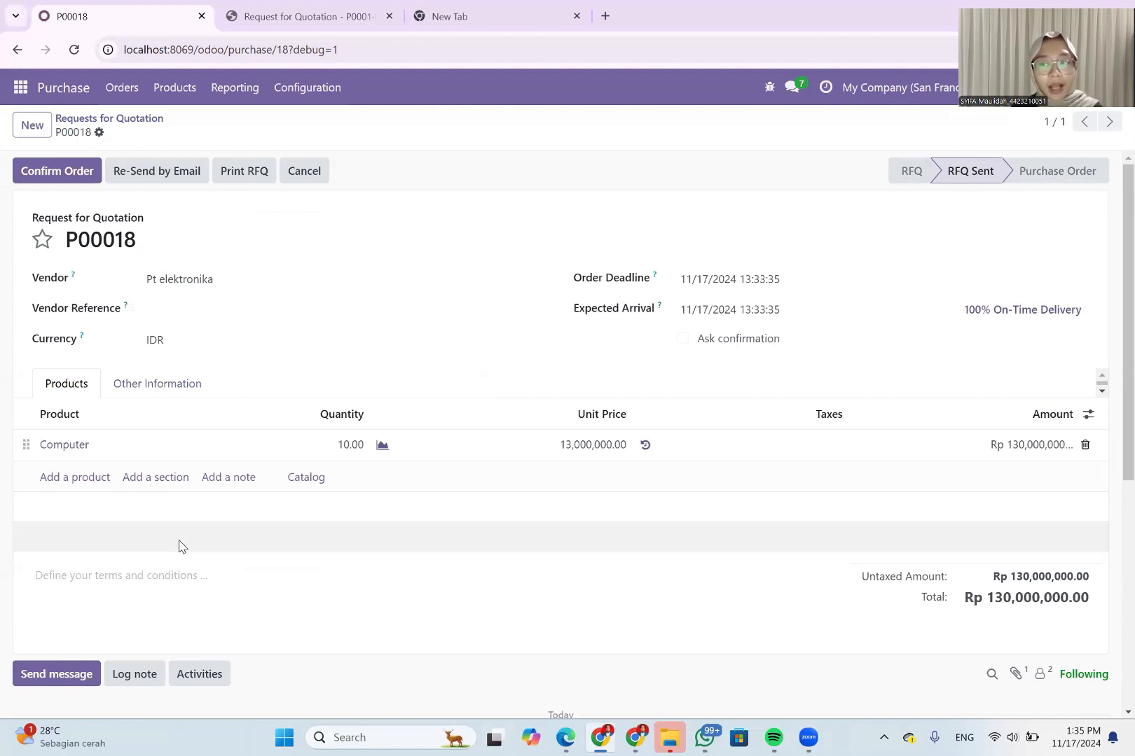
pyautogui.click(52, 172)
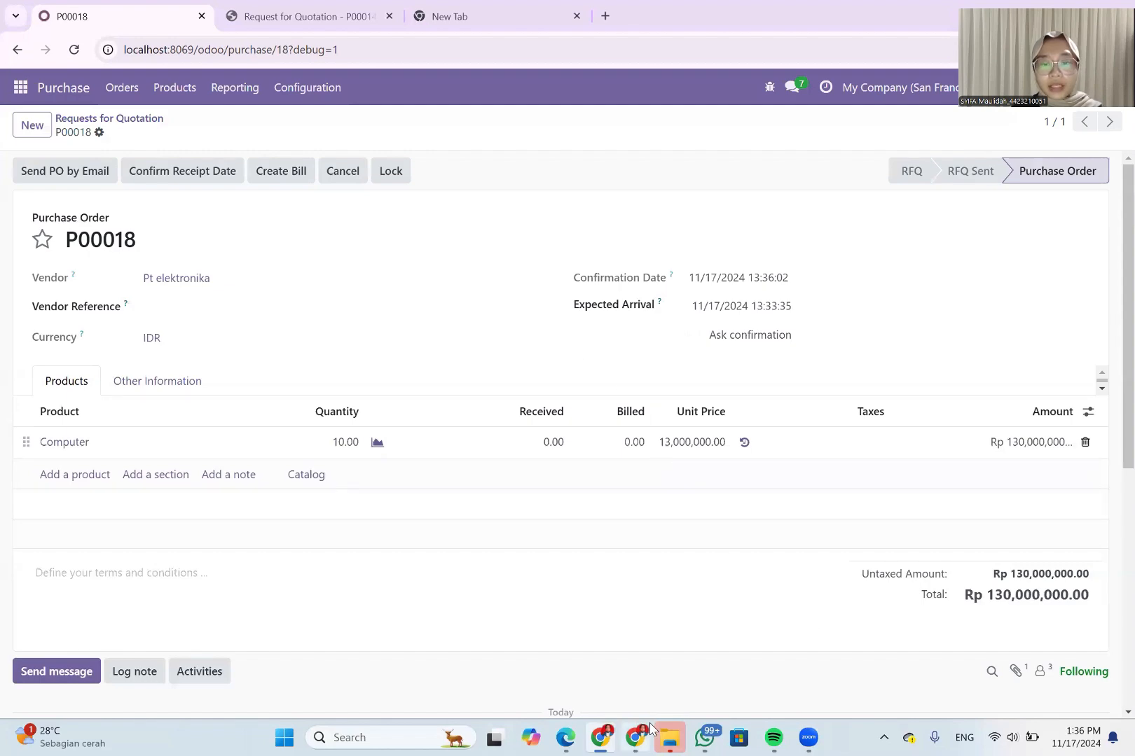
# - Switch to the warehouse user's Chrome window, list the Inventory receipts ready to receive, and compare them with the purchase order
pyautogui.moveTo(609, 737)
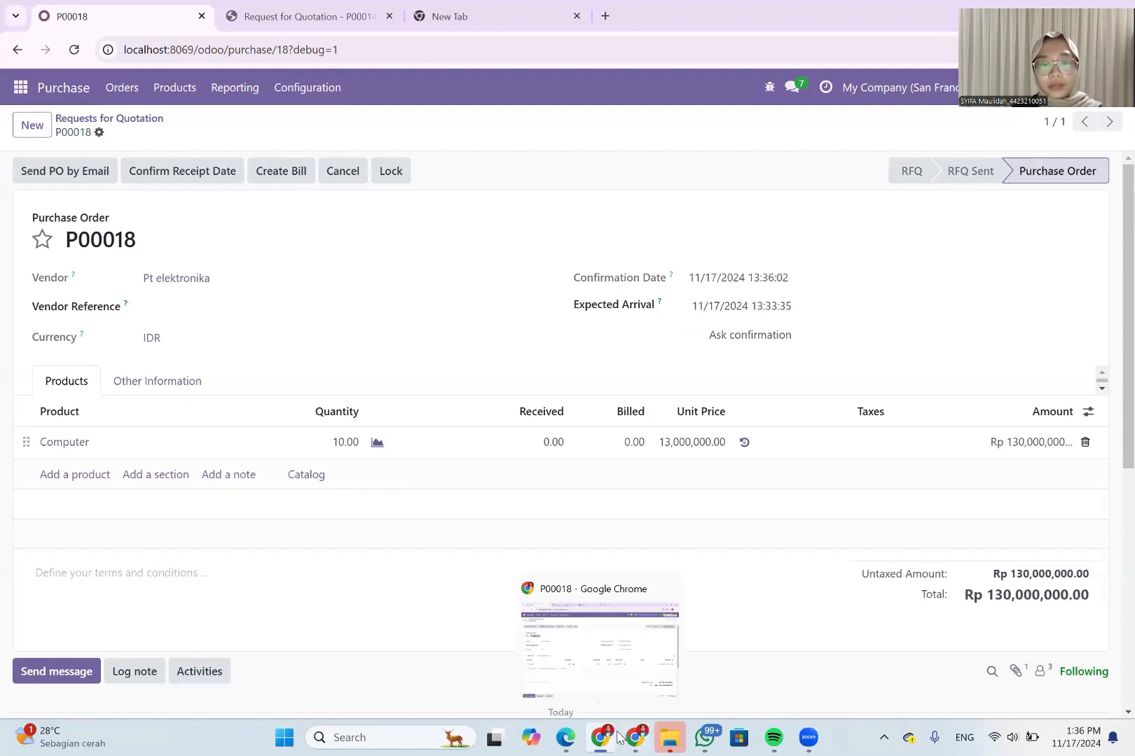
pyautogui.click(635, 738)
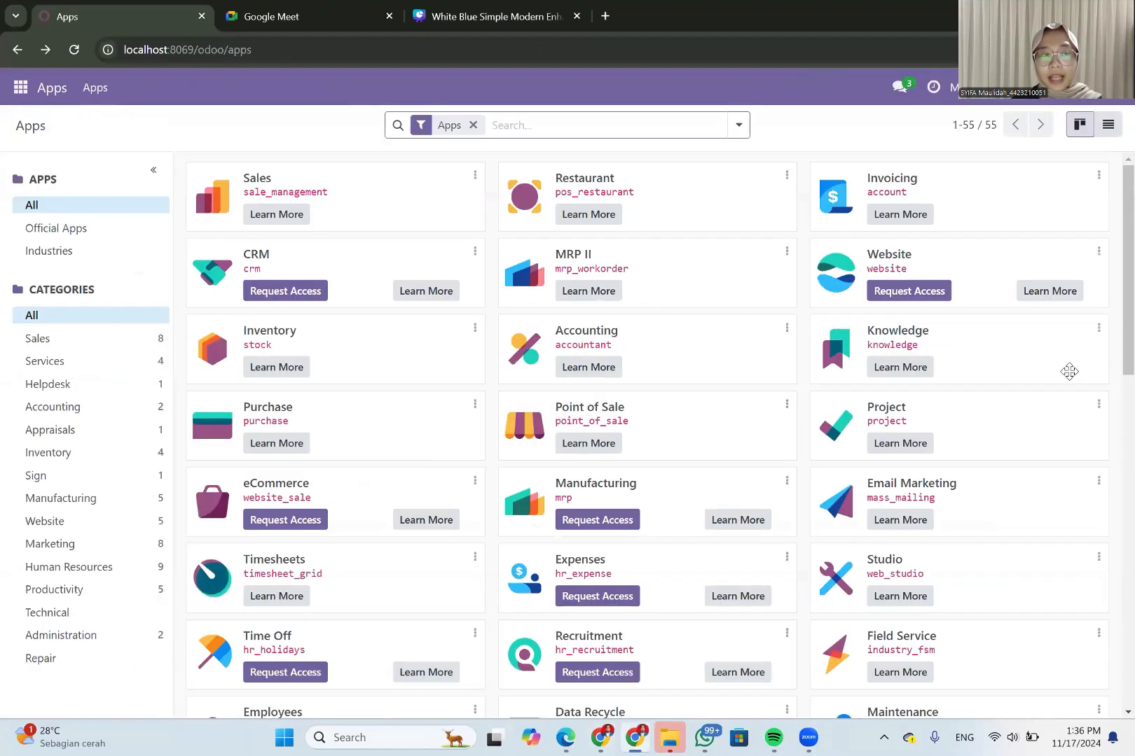
pyautogui.click(20, 87)
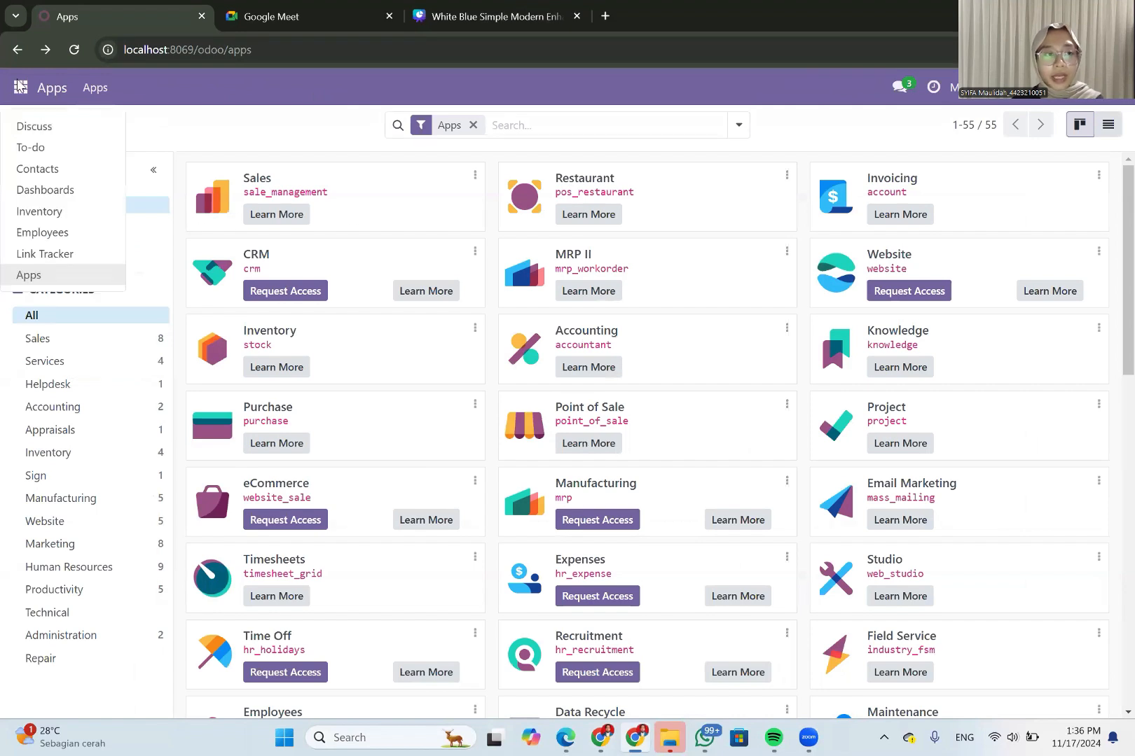
pyautogui.click(49, 214)
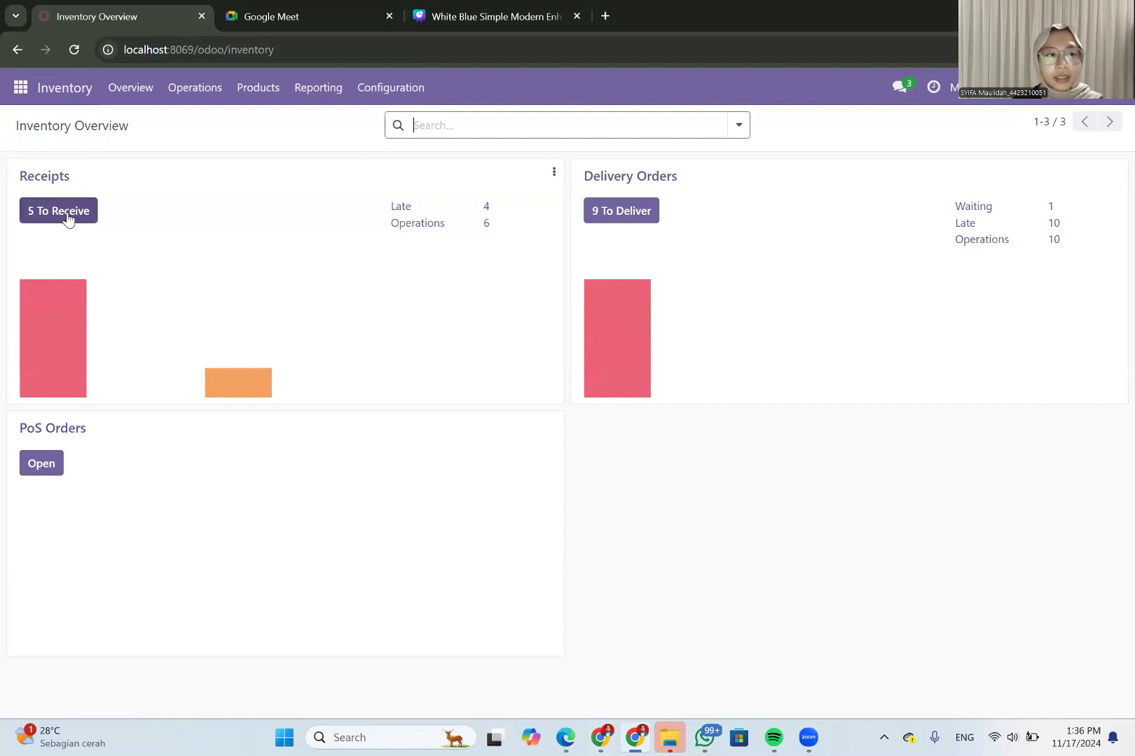
pyautogui.click(68, 218)
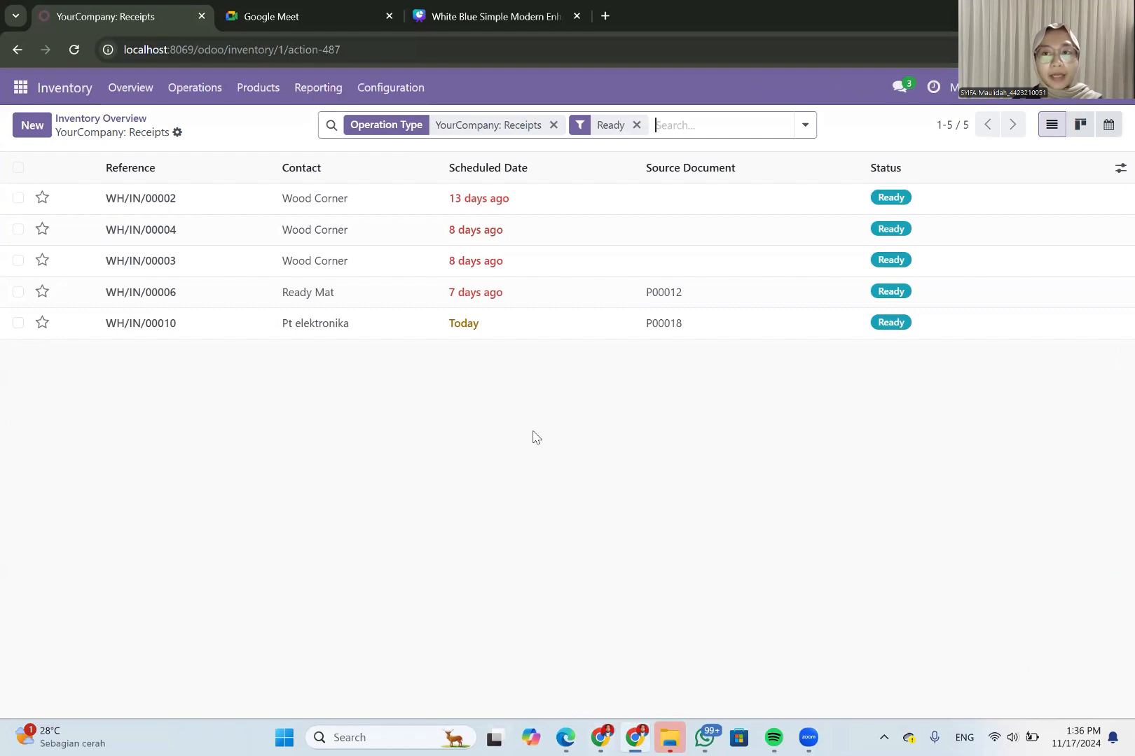
pyautogui.click(603, 737)
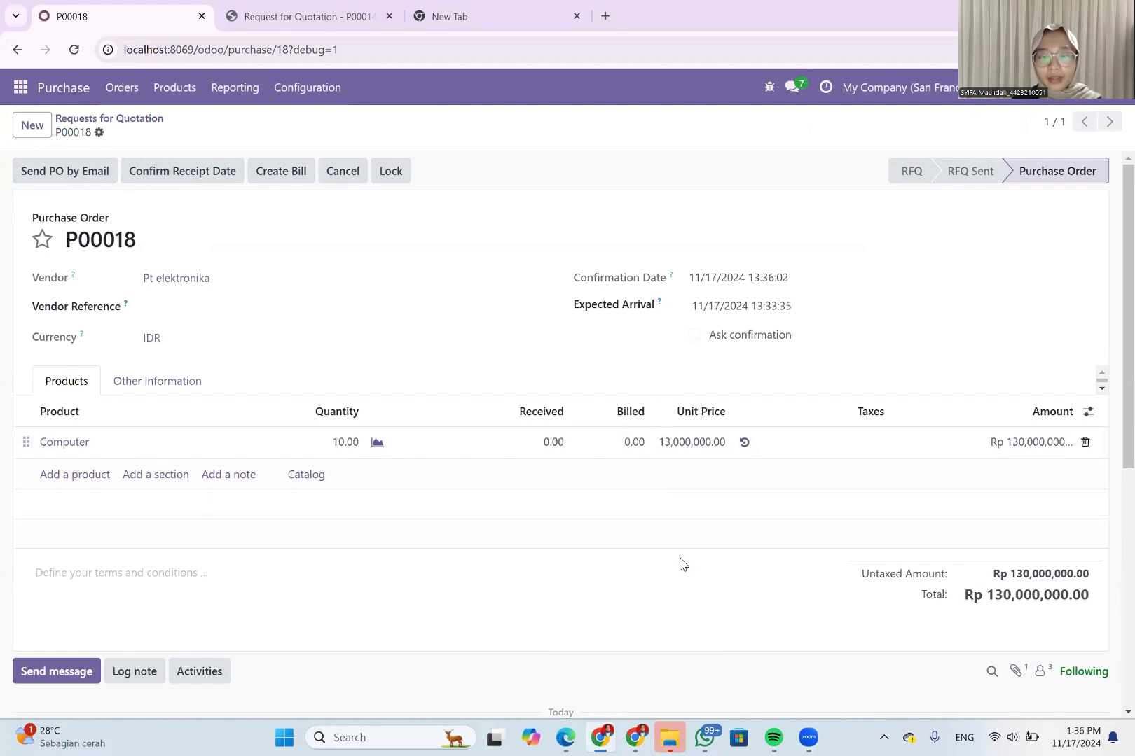
pyautogui.click(634, 737)
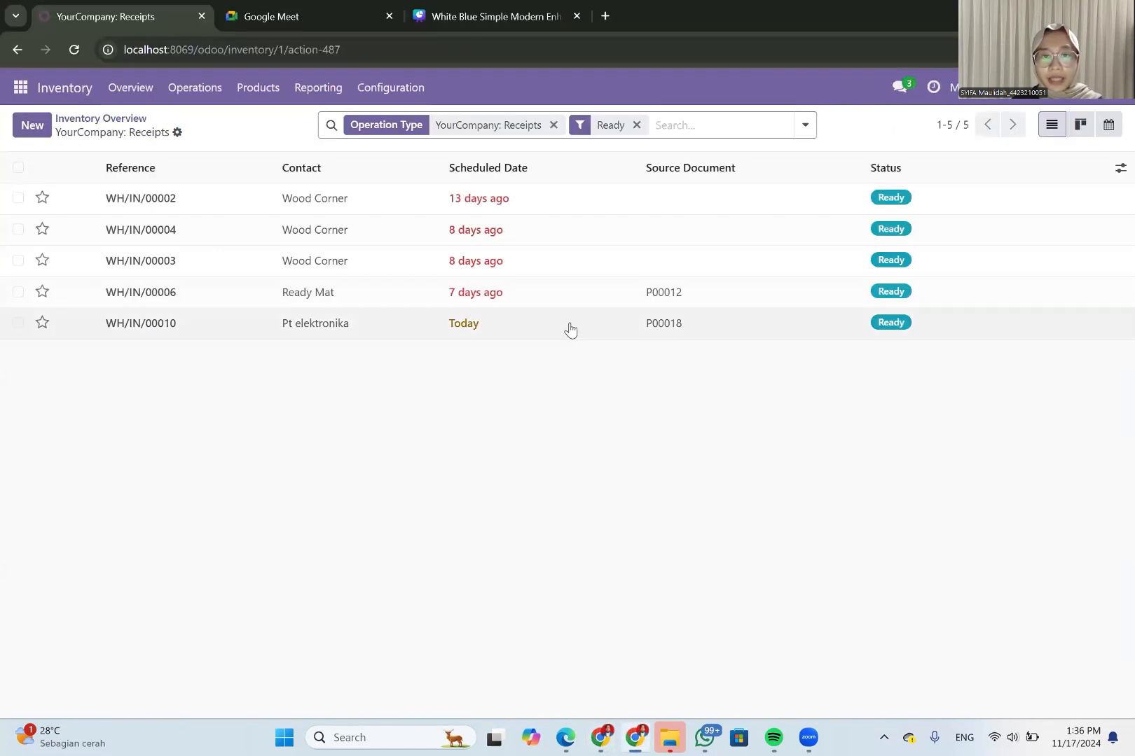
# - Open today's Pt elektronika receipt, review its Computer line, and validate the receipt
pyautogui.click(625, 329)
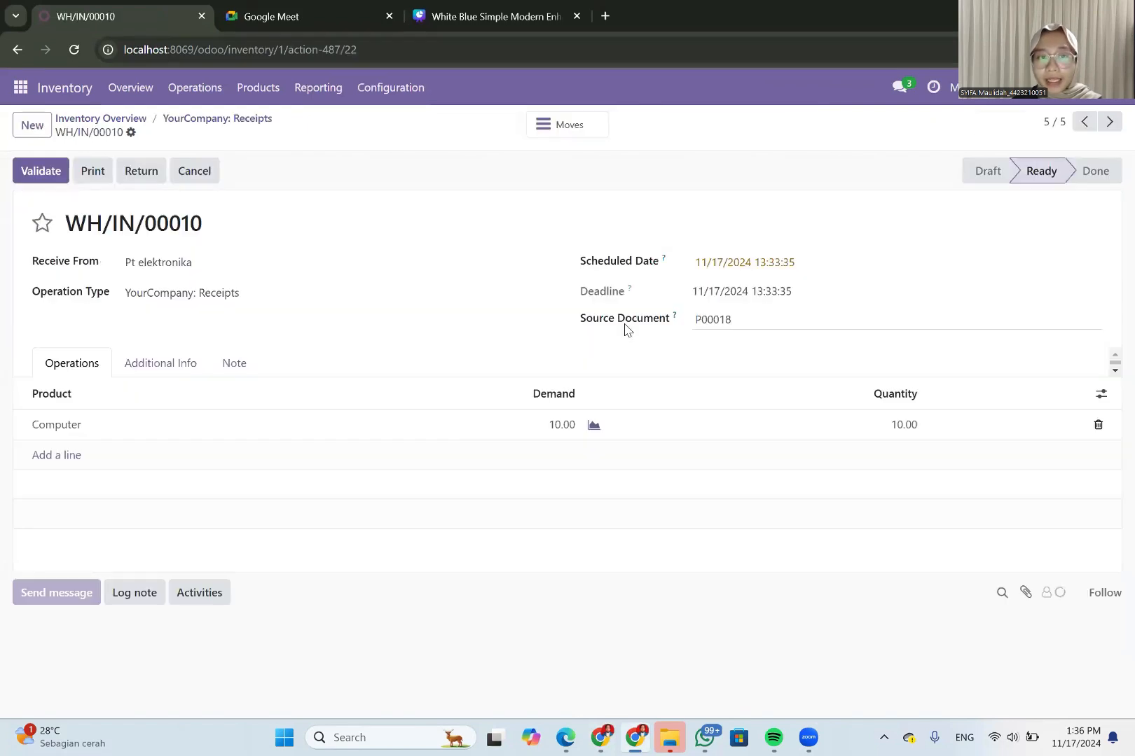
pyautogui.scroll(-2, 618, 532)
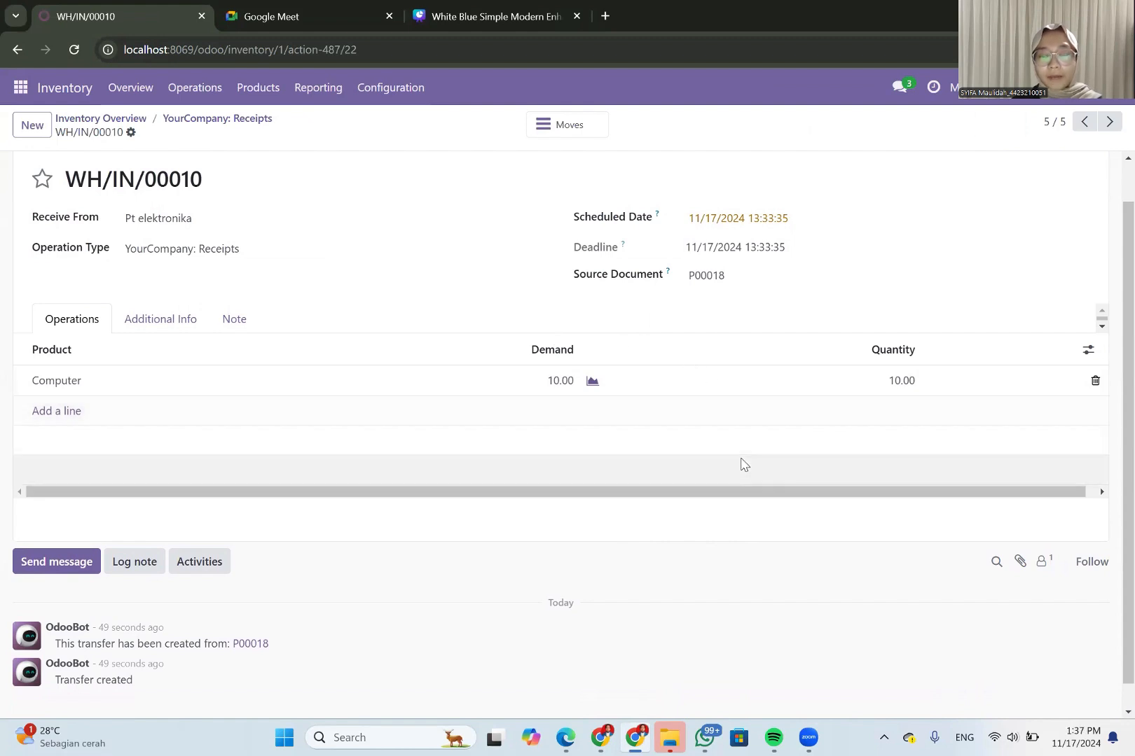
pyautogui.scroll(-1, 843, 432)
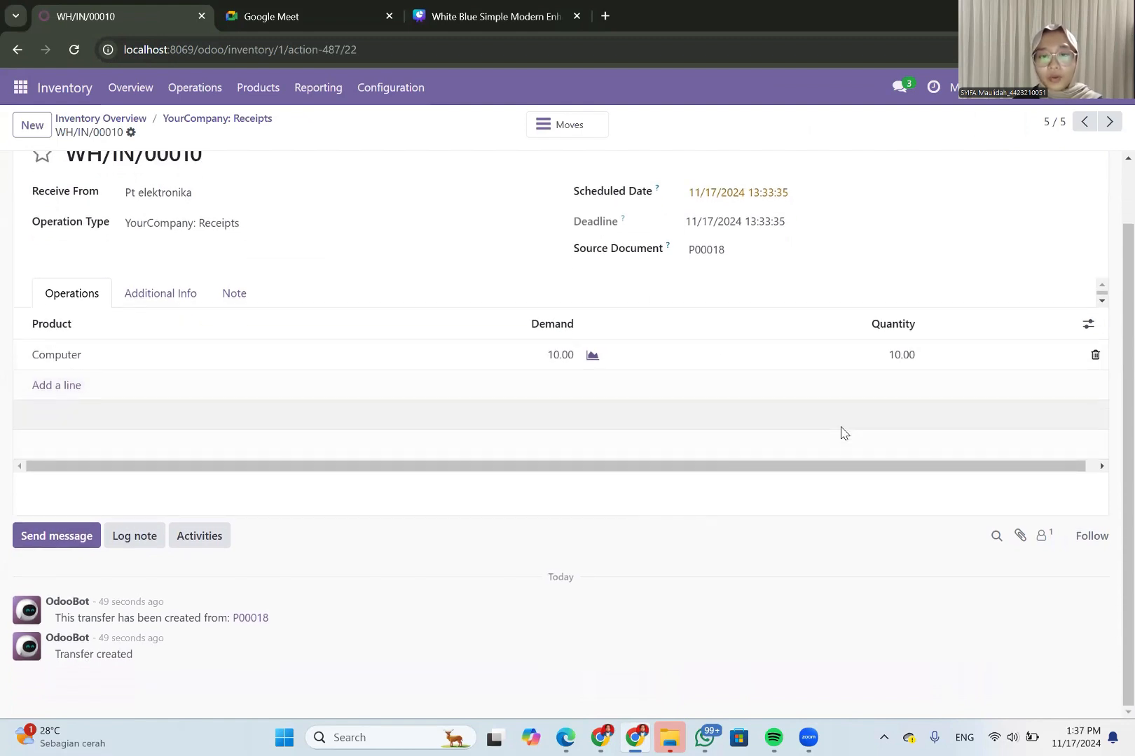
pyautogui.scroll(2, 842, 433)
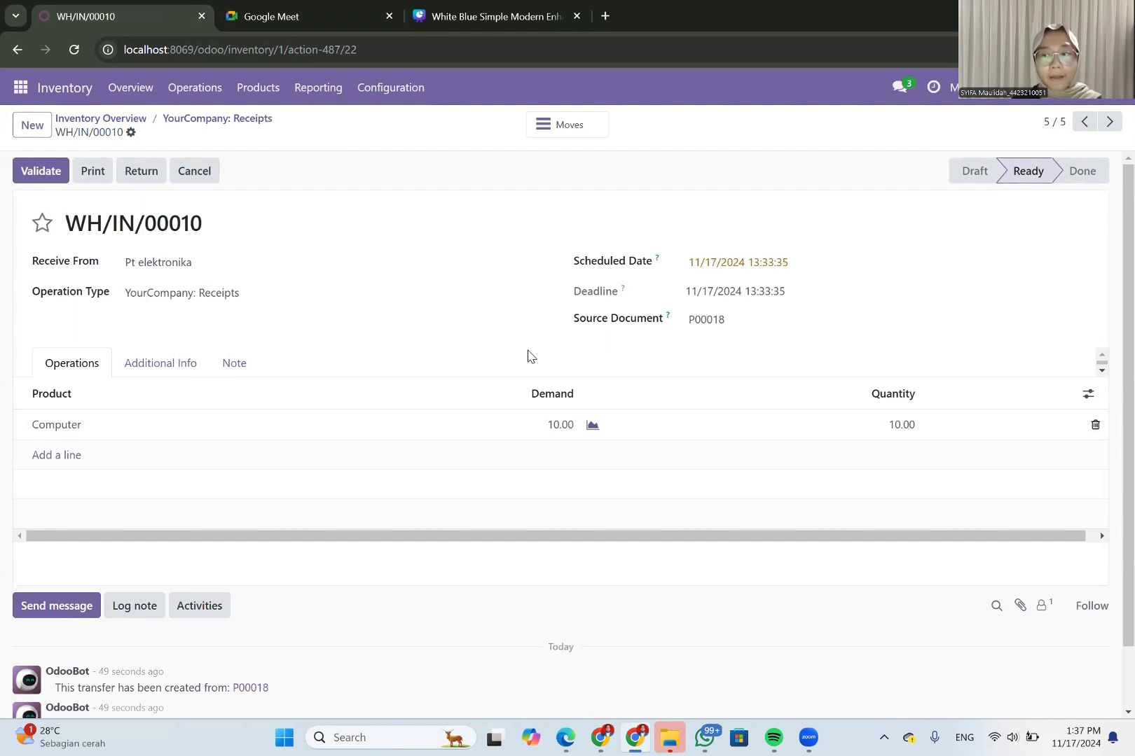
pyautogui.click(28, 179)
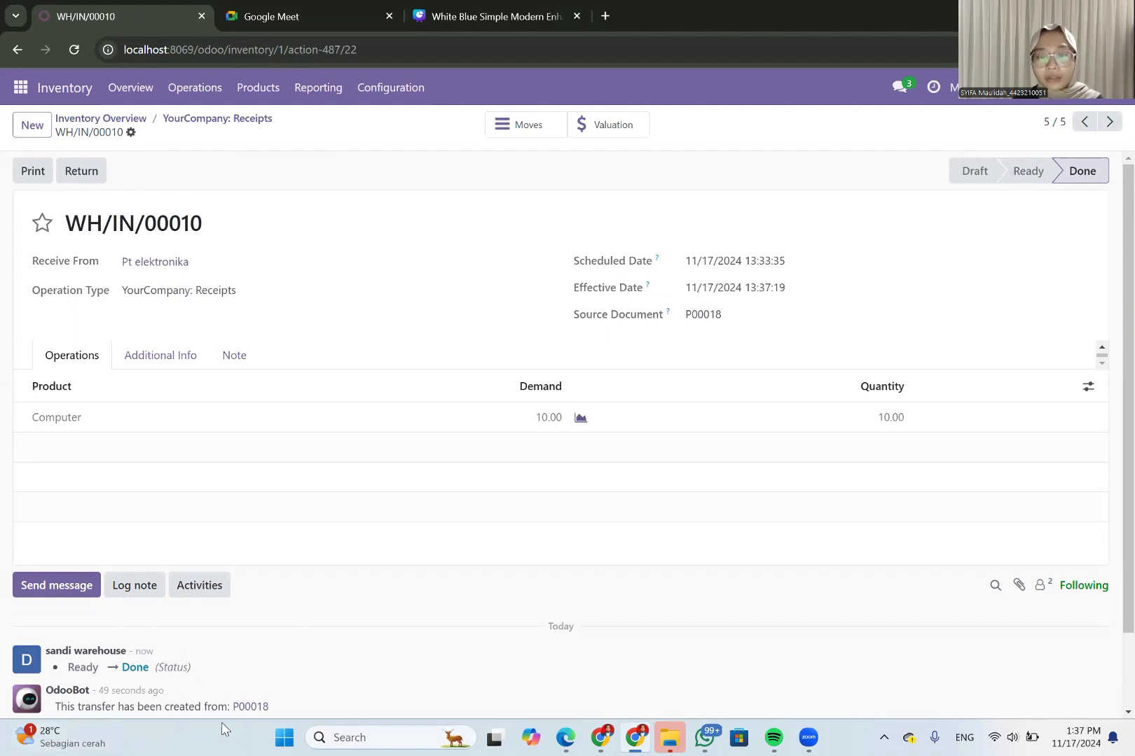
# - Return to the purchasing user's Chrome window, refresh the purchase order, and create a vendor bill from it
pyautogui.click(607, 735)
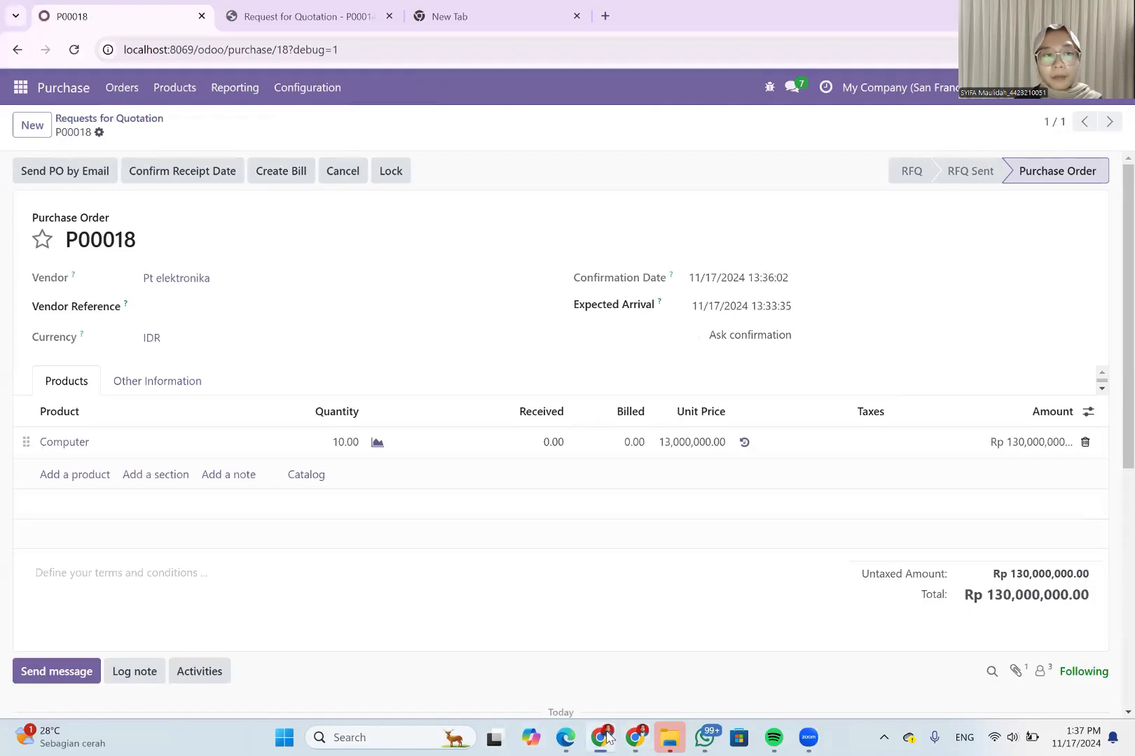
pyautogui.click(74, 50)
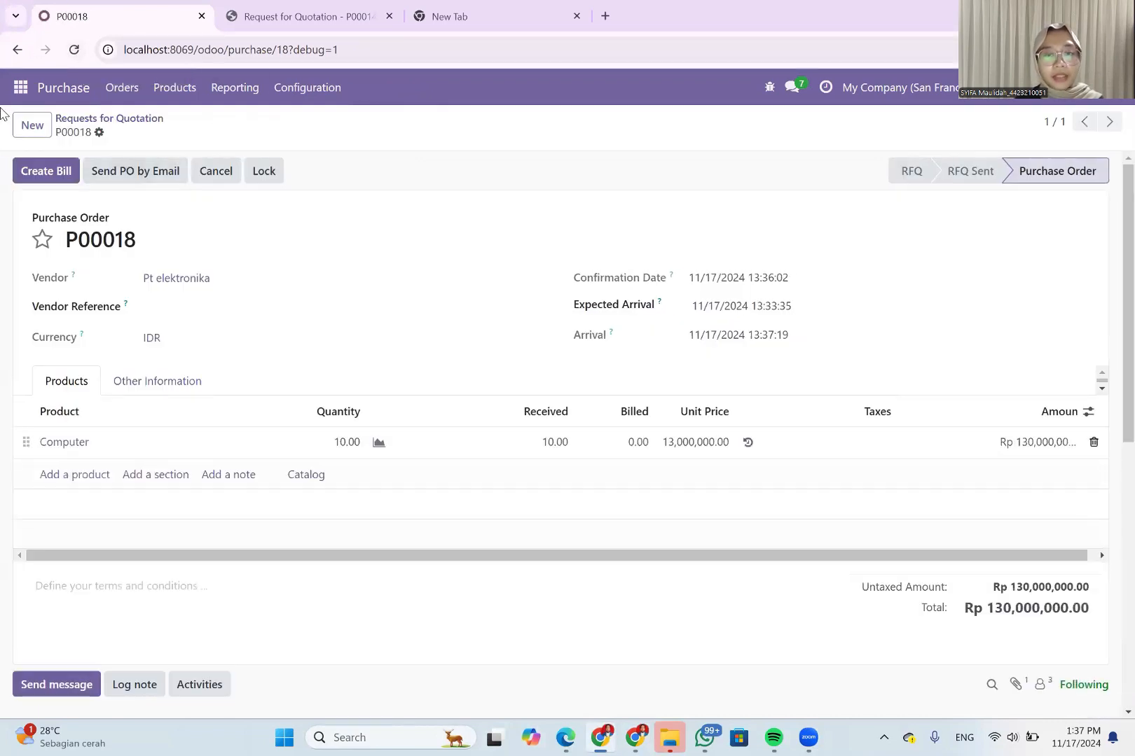
pyautogui.click(56, 171)
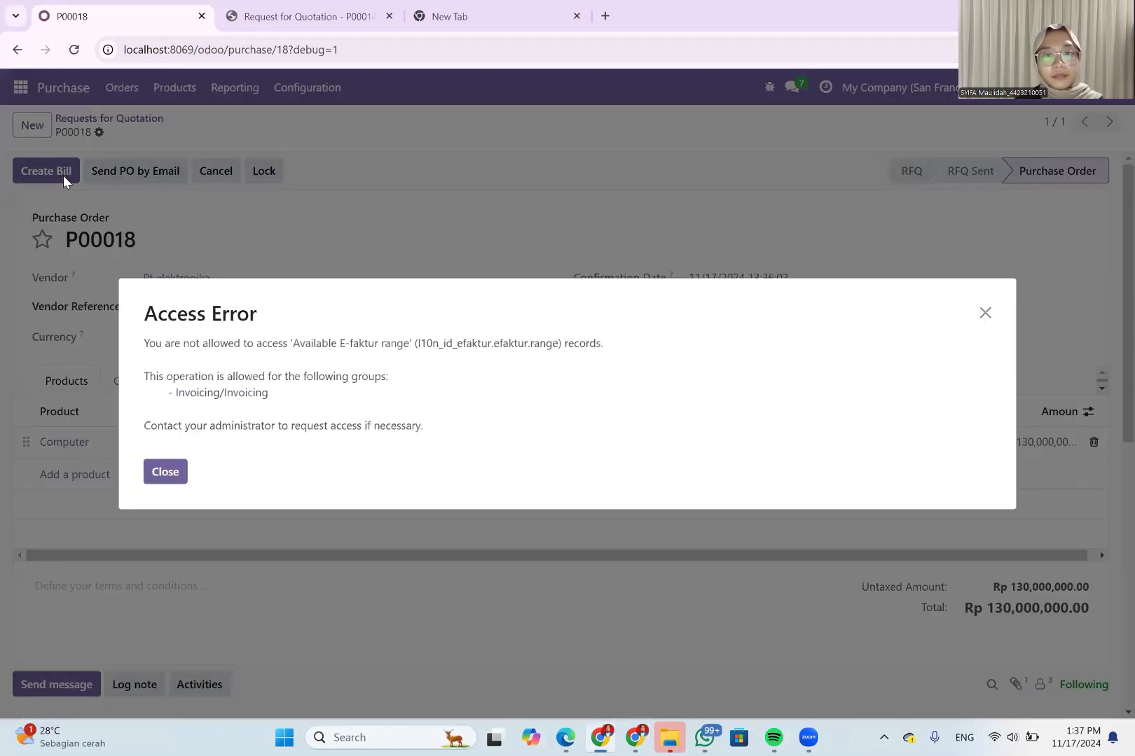
pyautogui.click(985, 314)
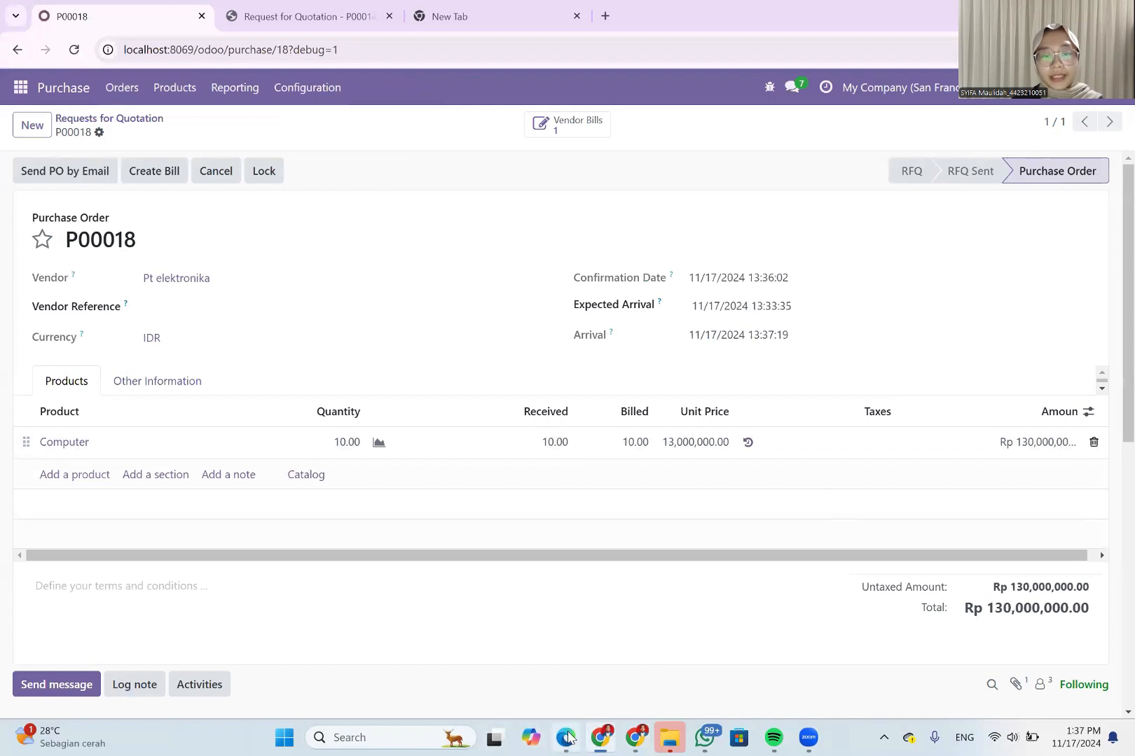
# - Switch to the Edge window, decline the saved-password update, and list the vendor bills in Invoicing
pyautogui.moveTo(568, 737)
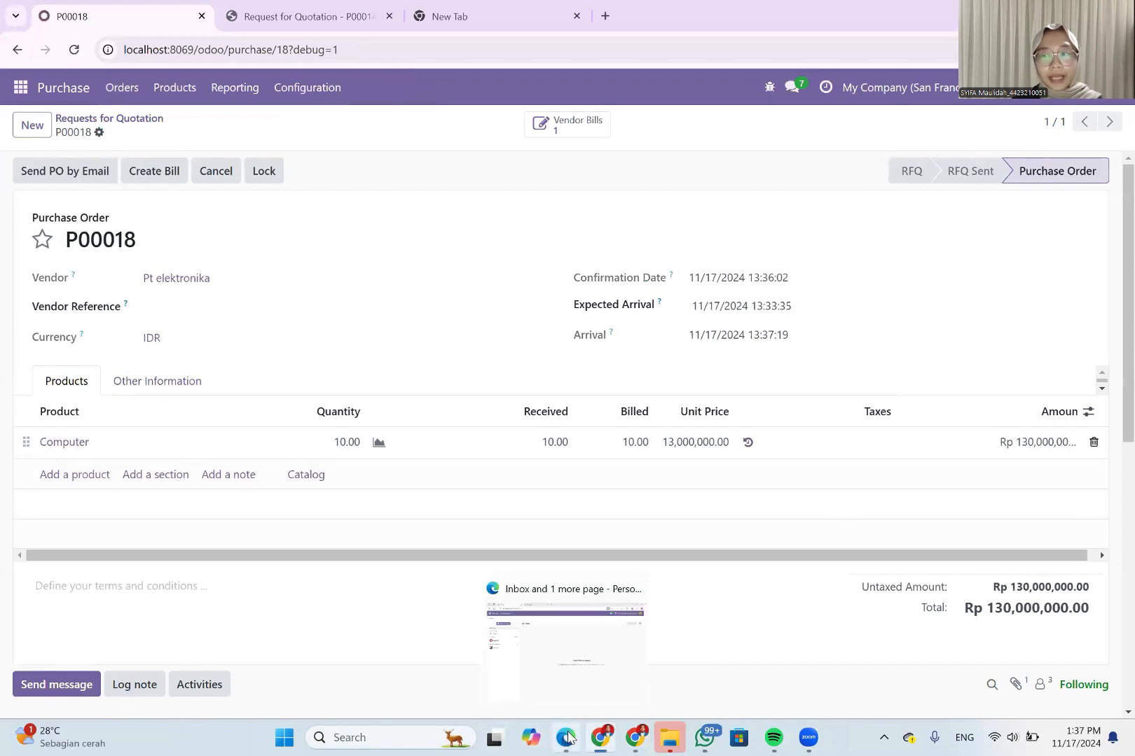
pyautogui.click(568, 737)
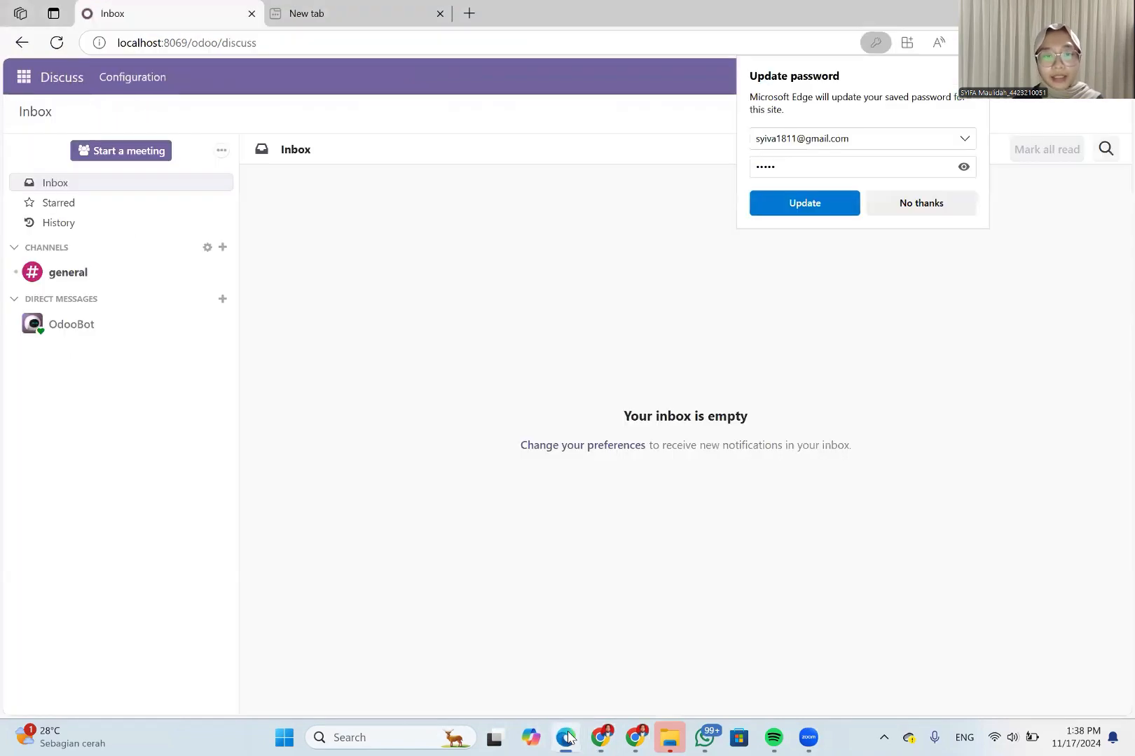
pyautogui.click(944, 209)
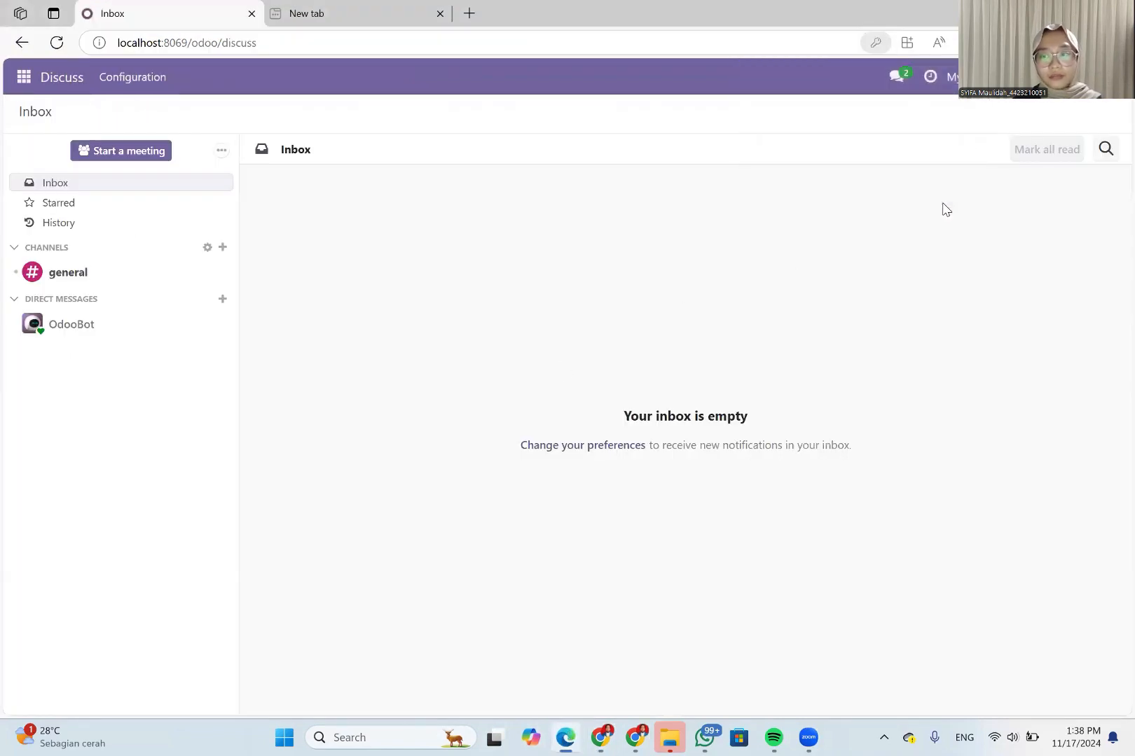
pyautogui.click(14, 82)
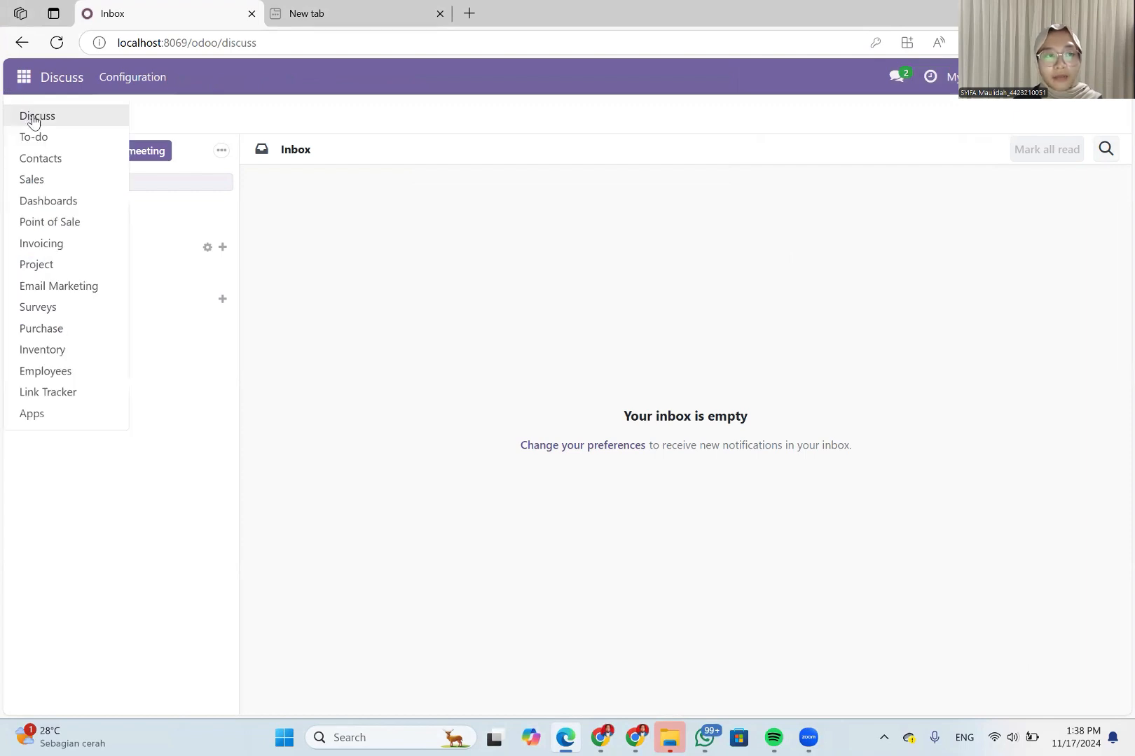
pyautogui.click(39, 245)
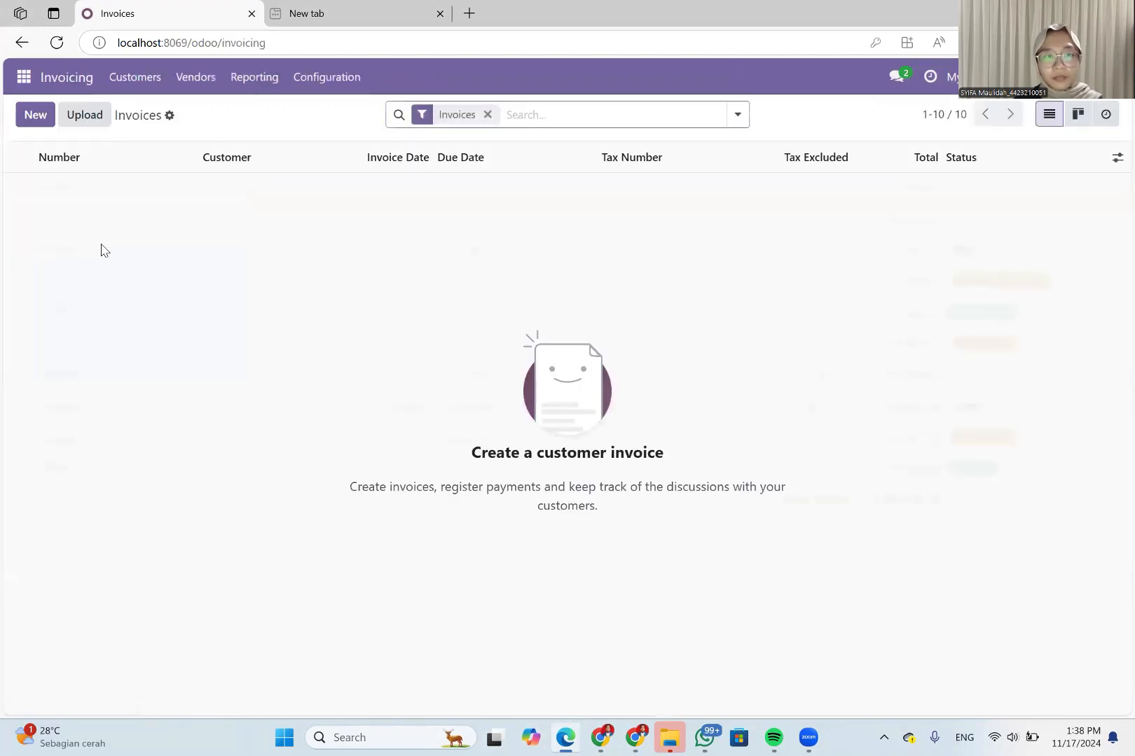
pyautogui.click(195, 78)
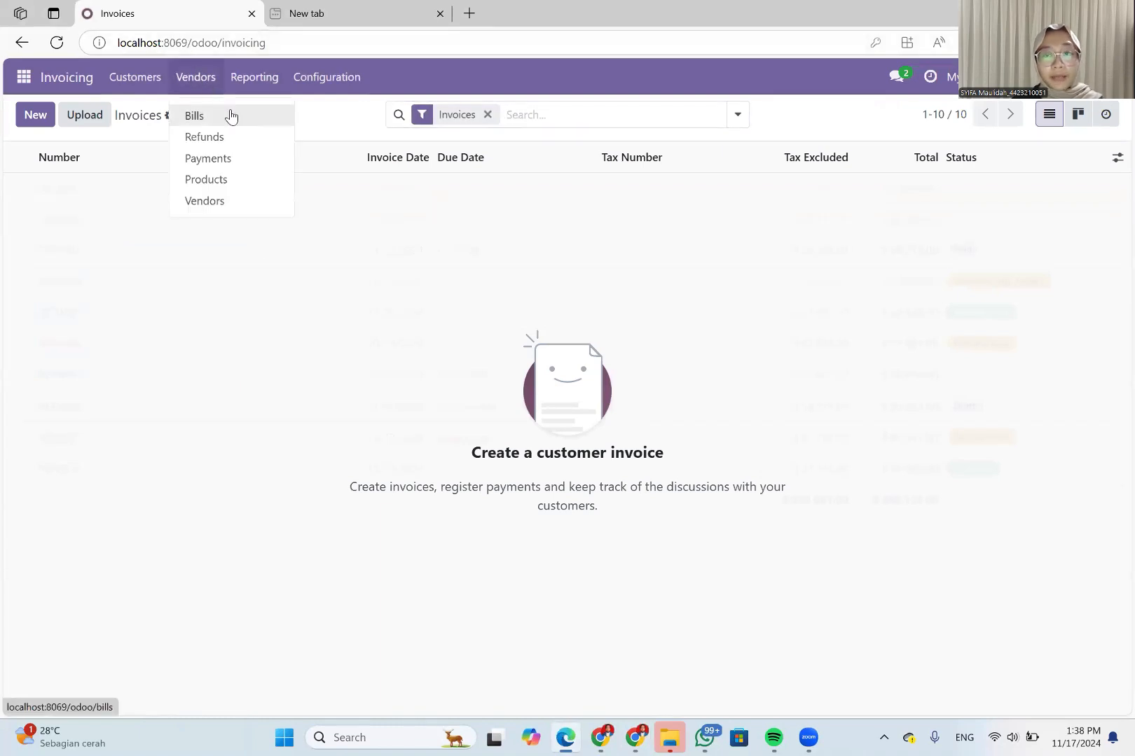
pyautogui.click(231, 116)
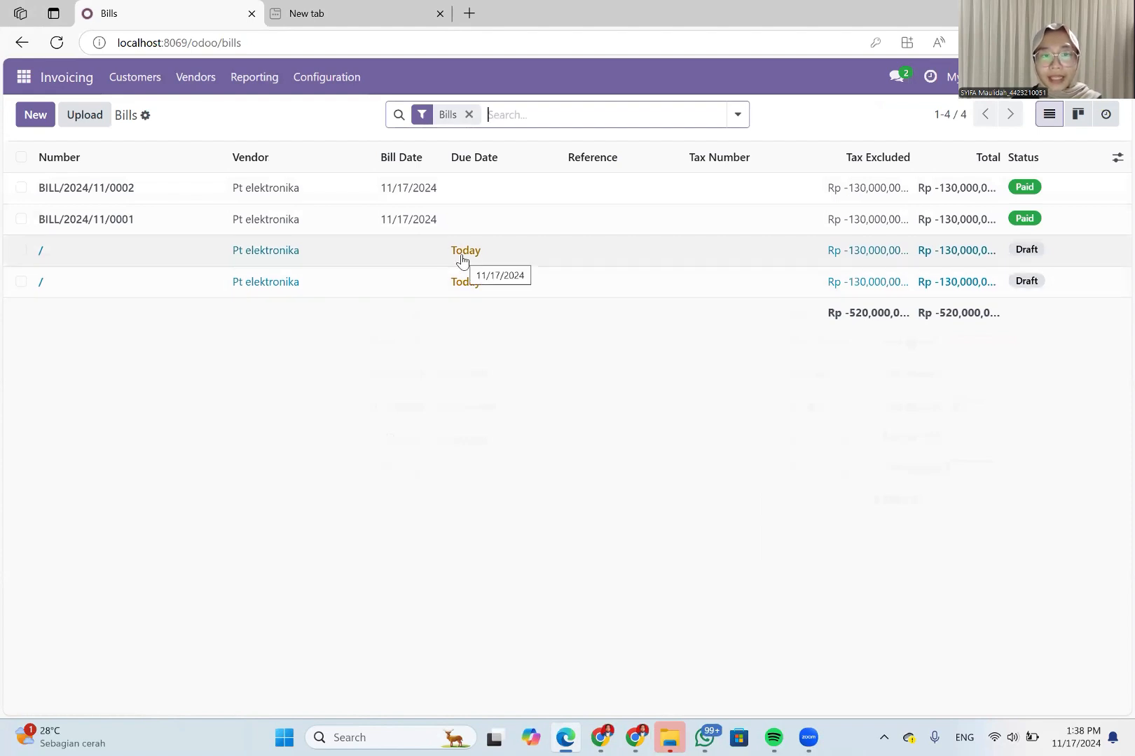
# - Open the upper of the two draft Pt elektronika bills and review its dates, Computer line and total
pyautogui.click(482, 264)
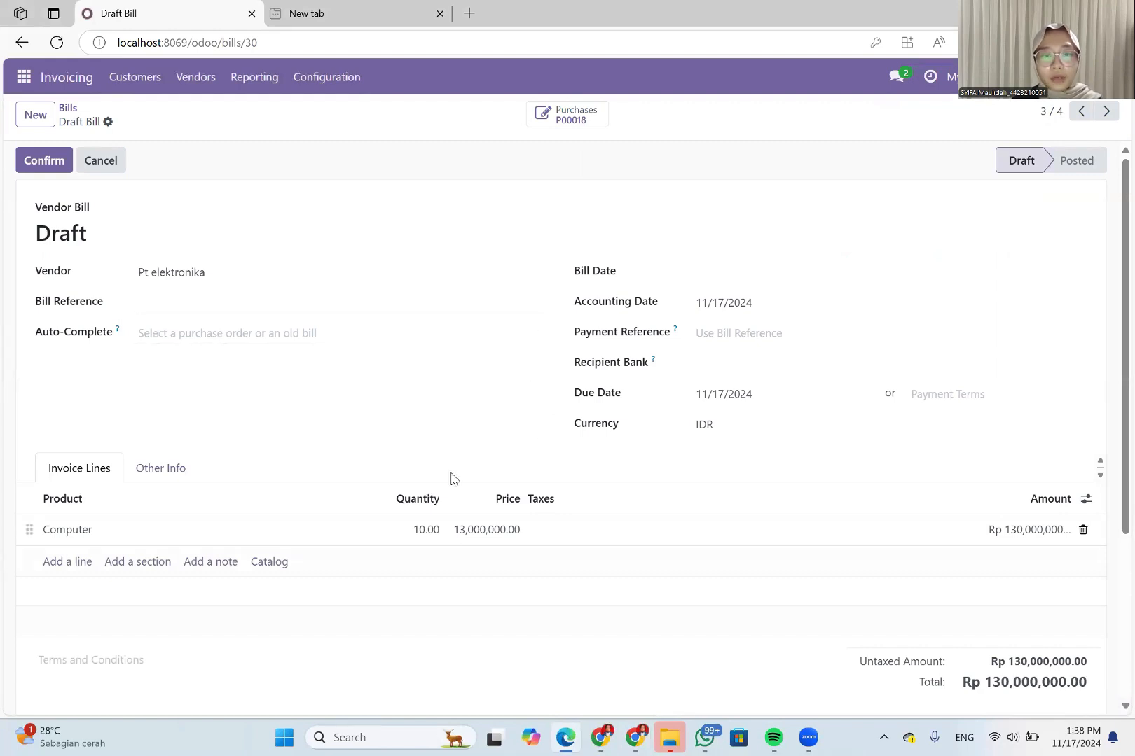
pyautogui.scroll(-1, 401, 494)
pyautogui.scroll(-1, 401, 491)
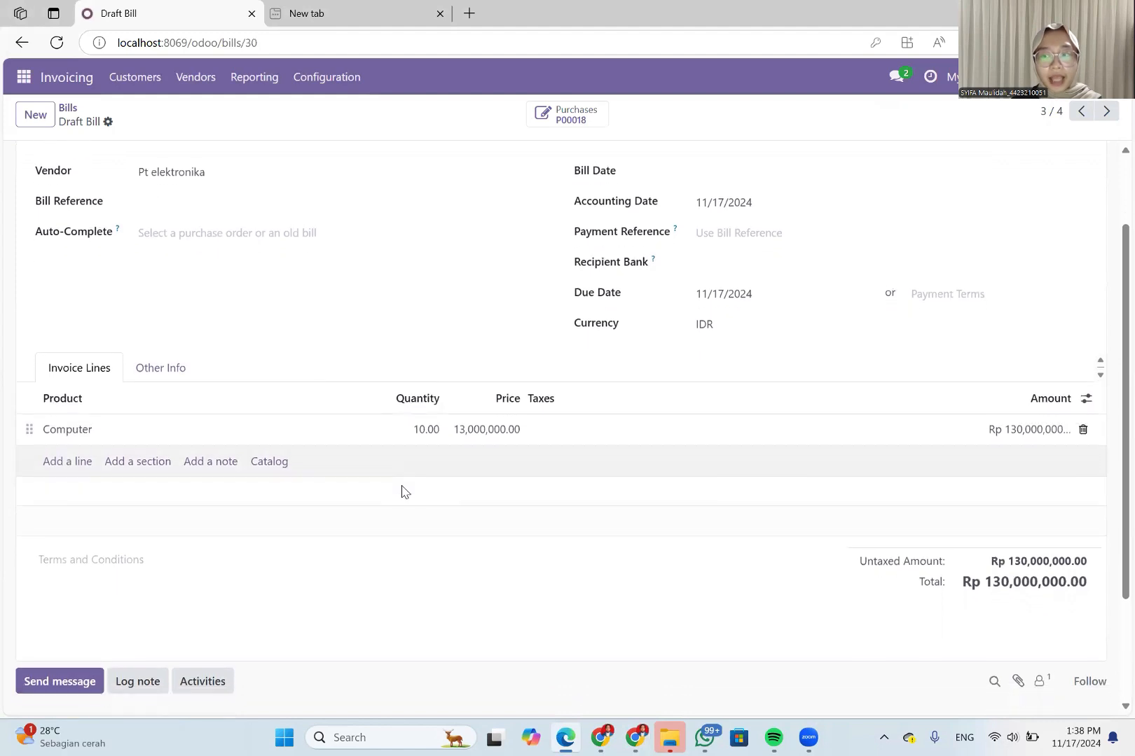
pyautogui.scroll(2, 400, 495)
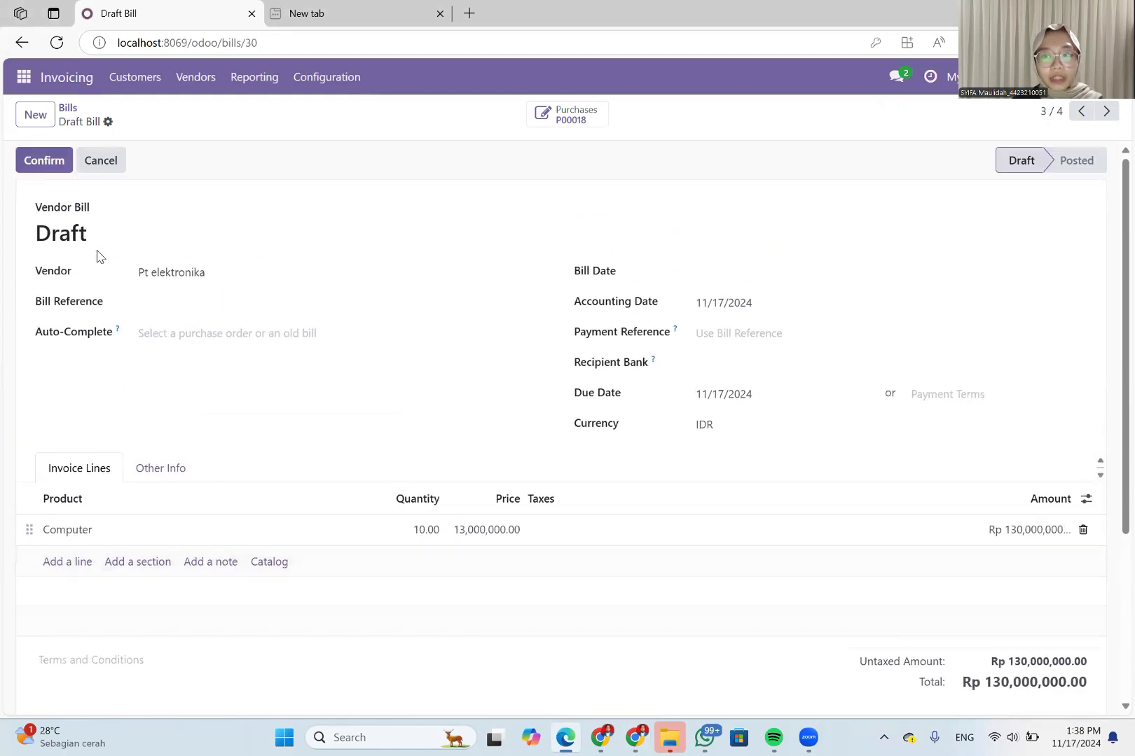
pyautogui.scroll(-1, 275, 444)
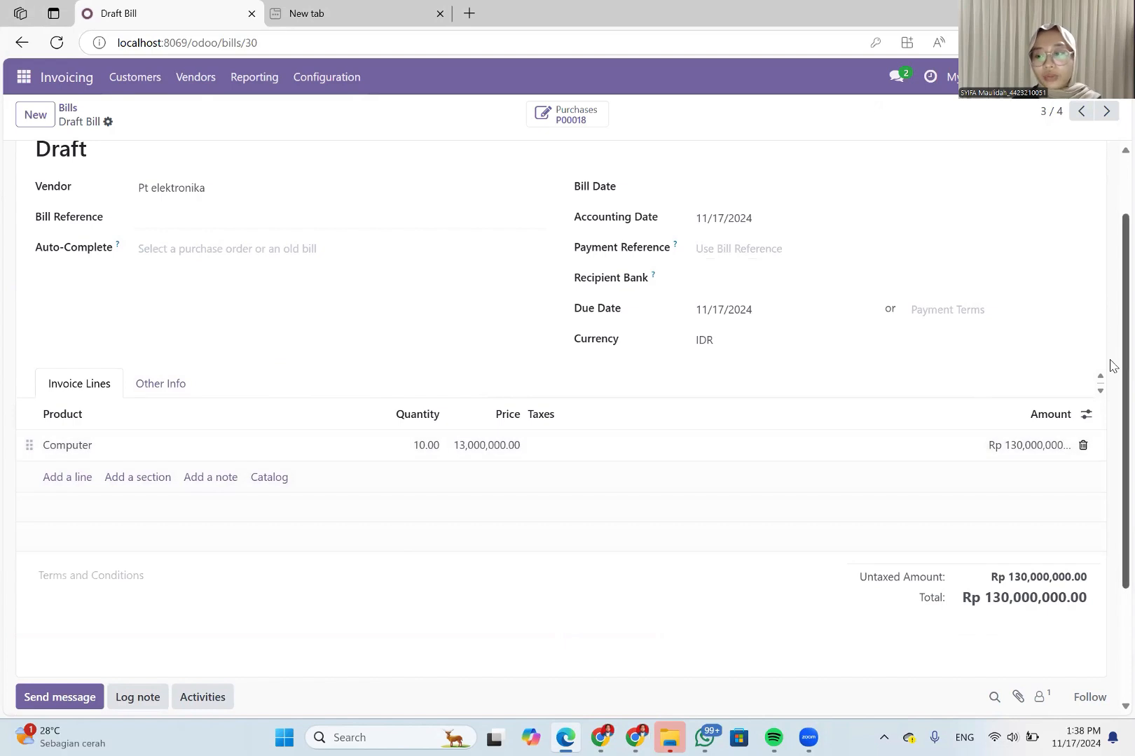
# - Set the draft bill's Bill Date to 11/17/2024 and confirm the bill
pyautogui.scroll(2, 1030, 463)
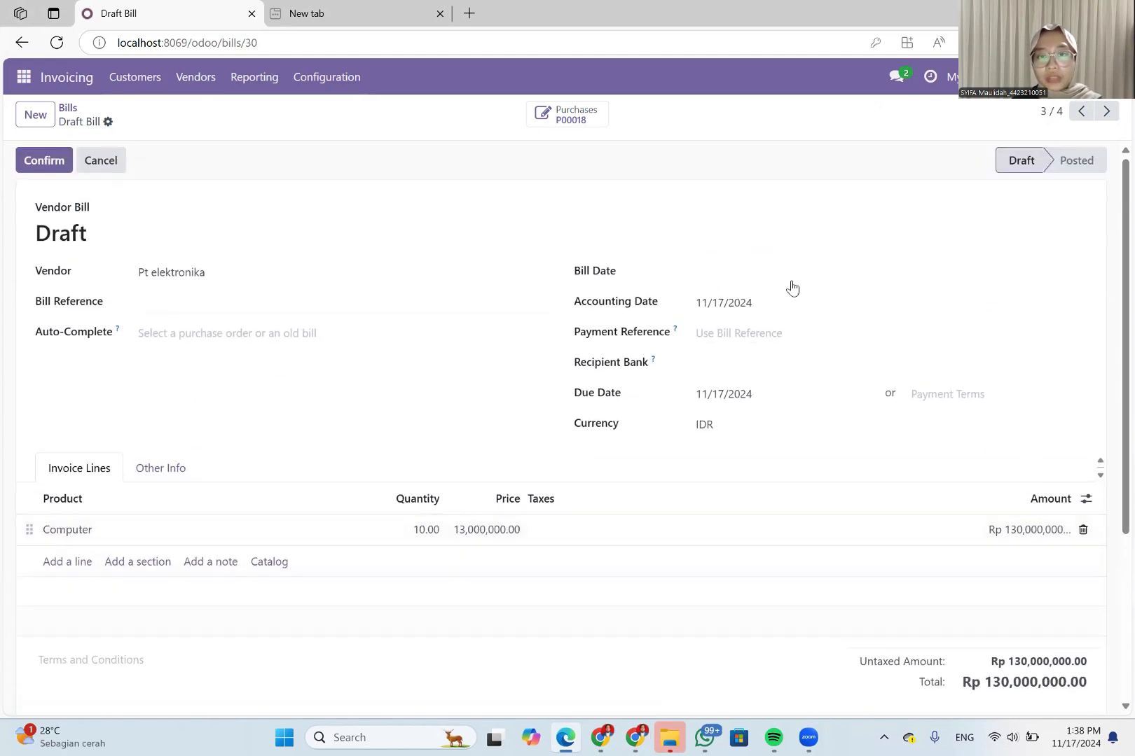
pyautogui.click(744, 280)
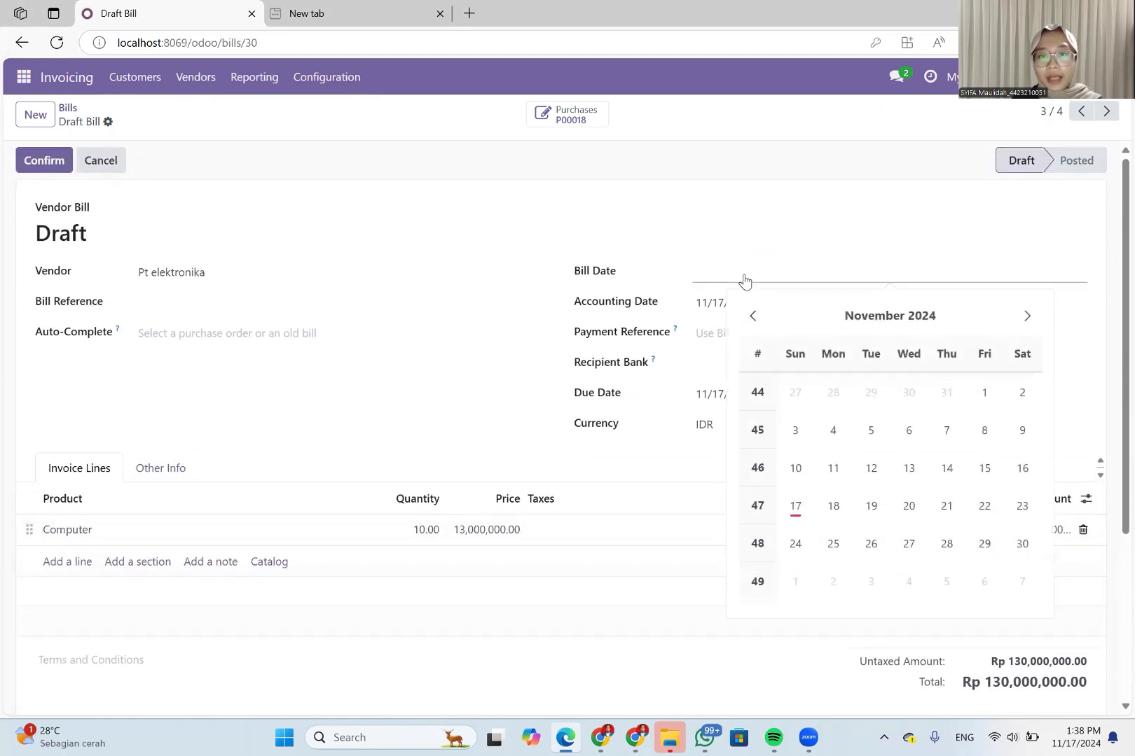
pyautogui.click(794, 503)
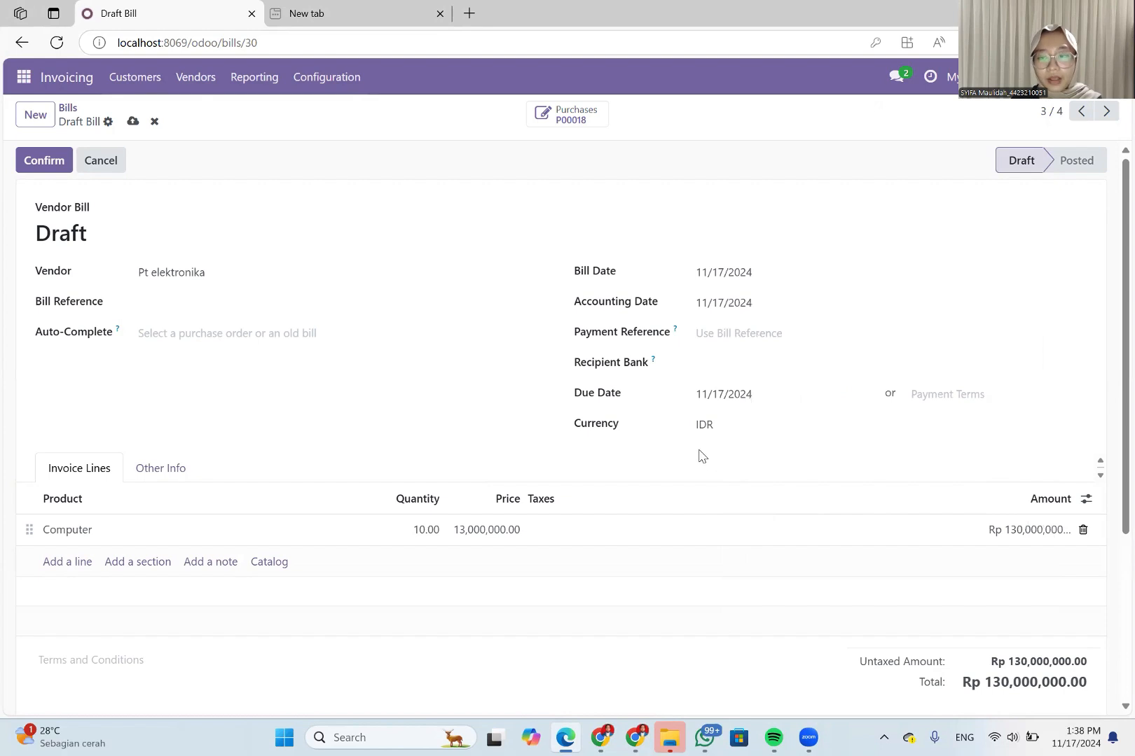
pyautogui.click(56, 162)
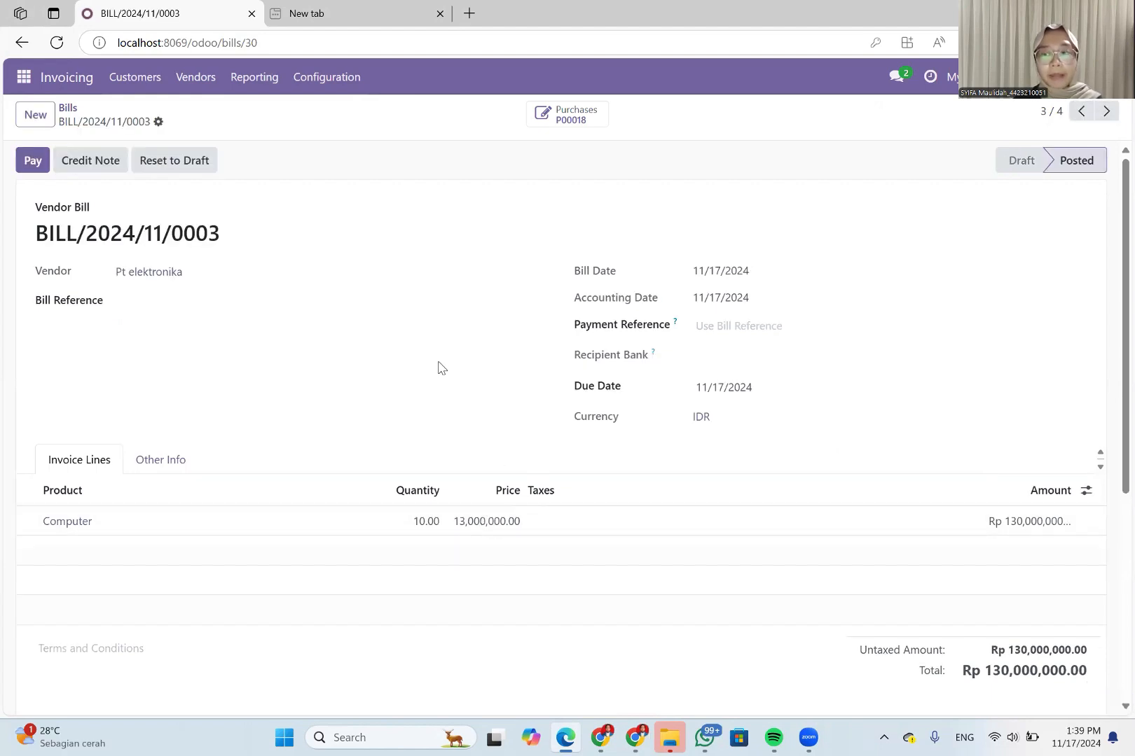
# - Pay the full Rp 130,000,000.00 through the Bank journal with Manual Payment, and review the bill's totals and activity log
pyautogui.click(26, 161)
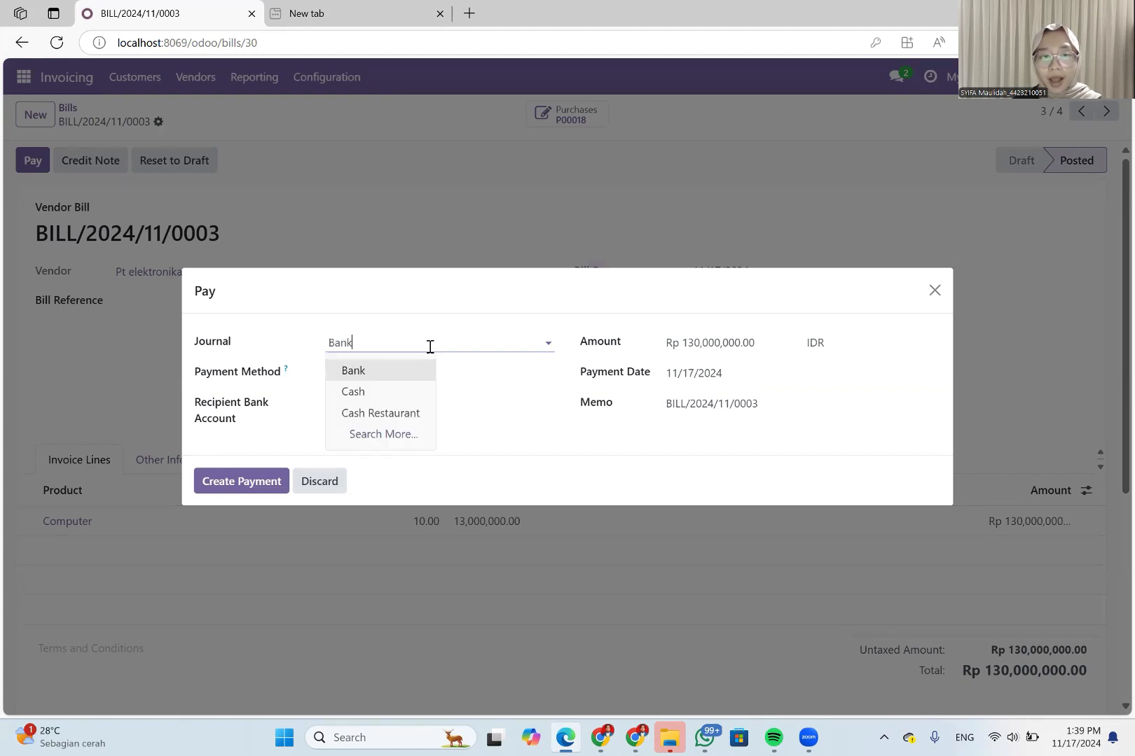
pyautogui.click(505, 449)
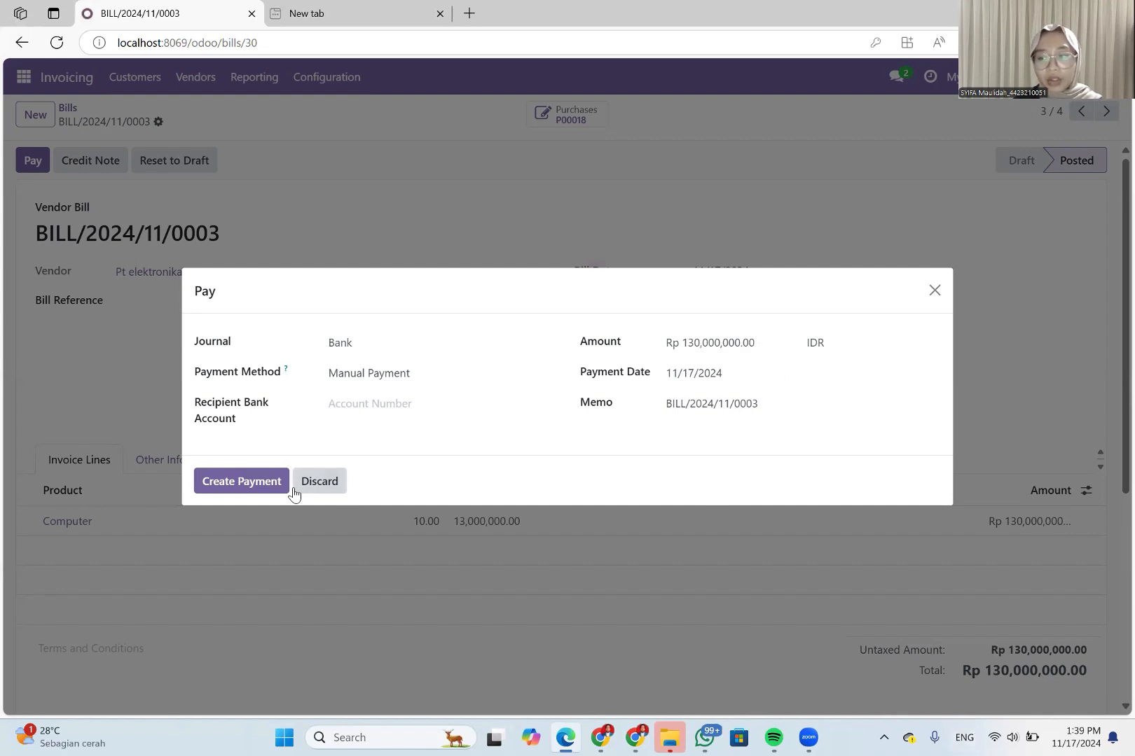
pyautogui.click(247, 482)
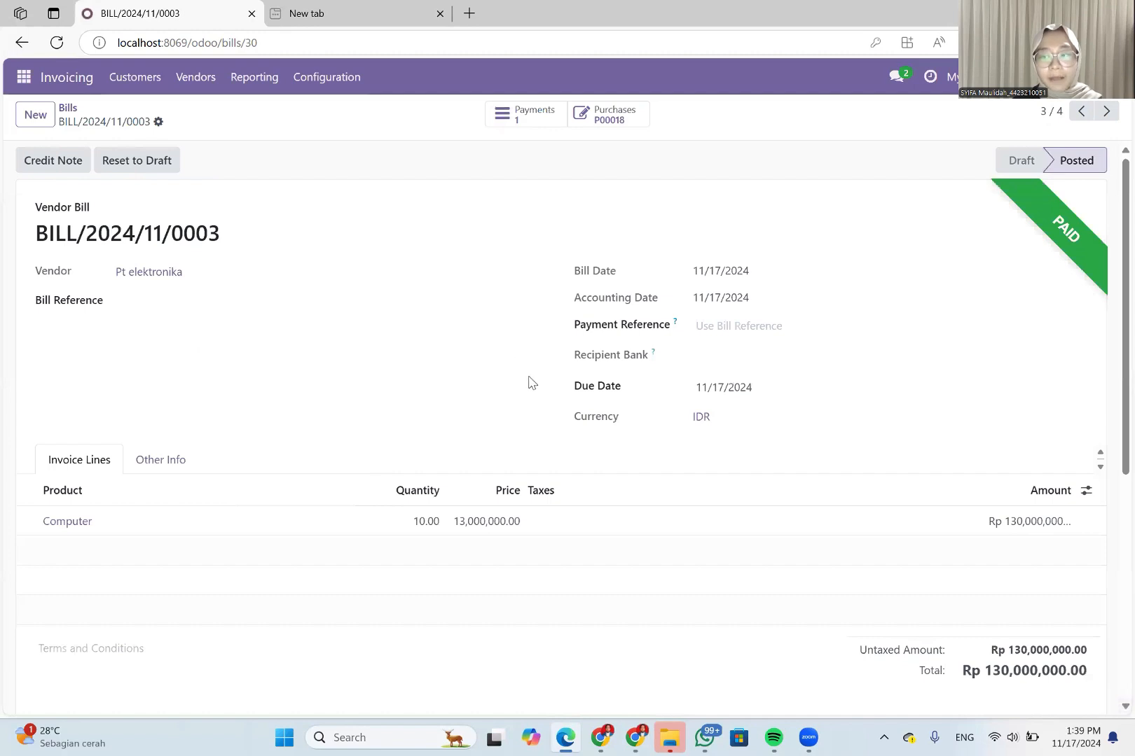
pyautogui.scroll(-3, 531, 382)
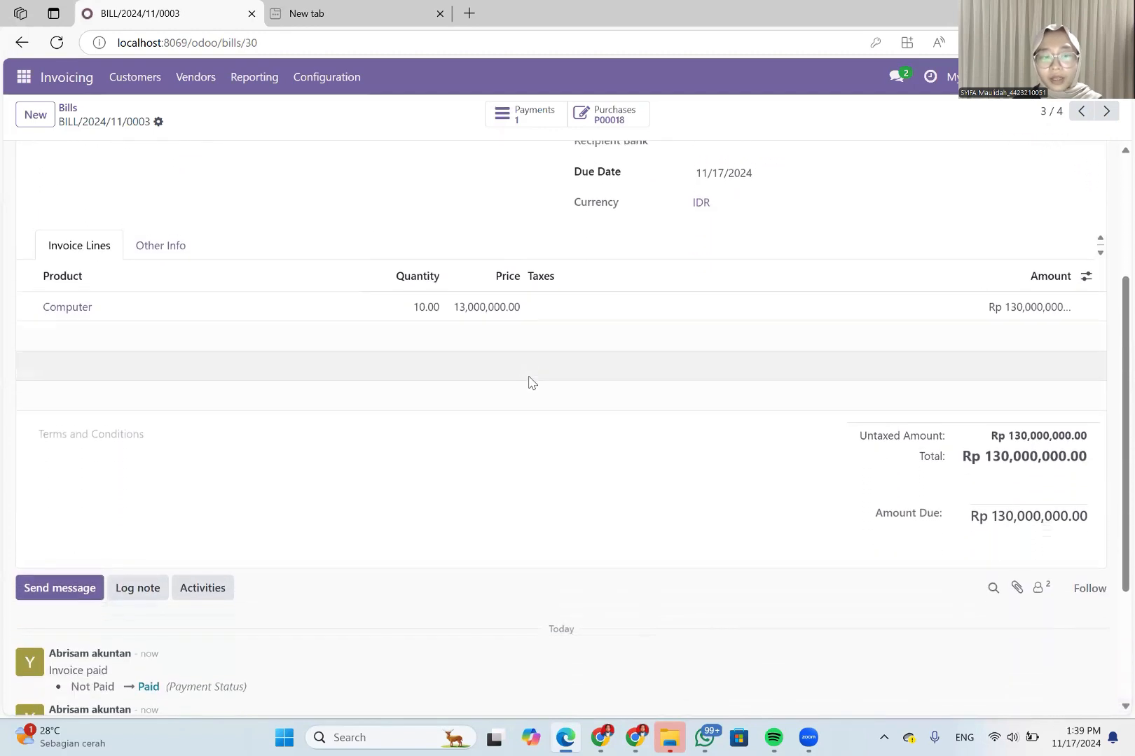
pyautogui.scroll(-1, 529, 382)
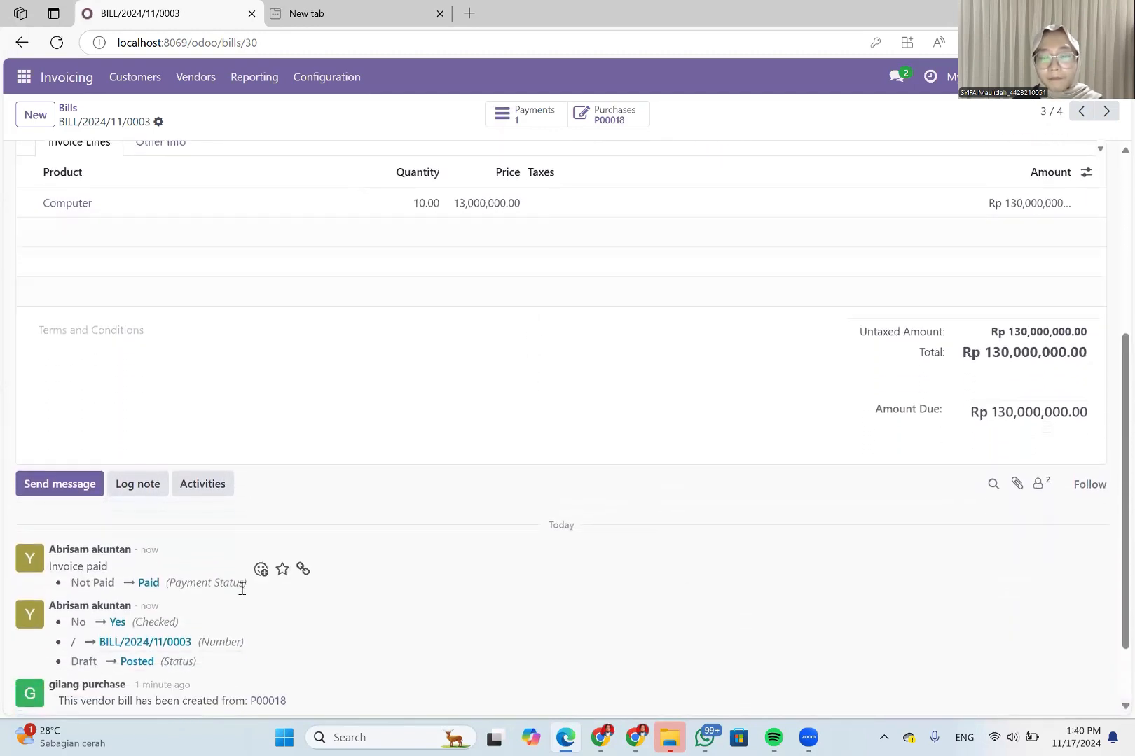
pyautogui.scroll(-1, 241, 589)
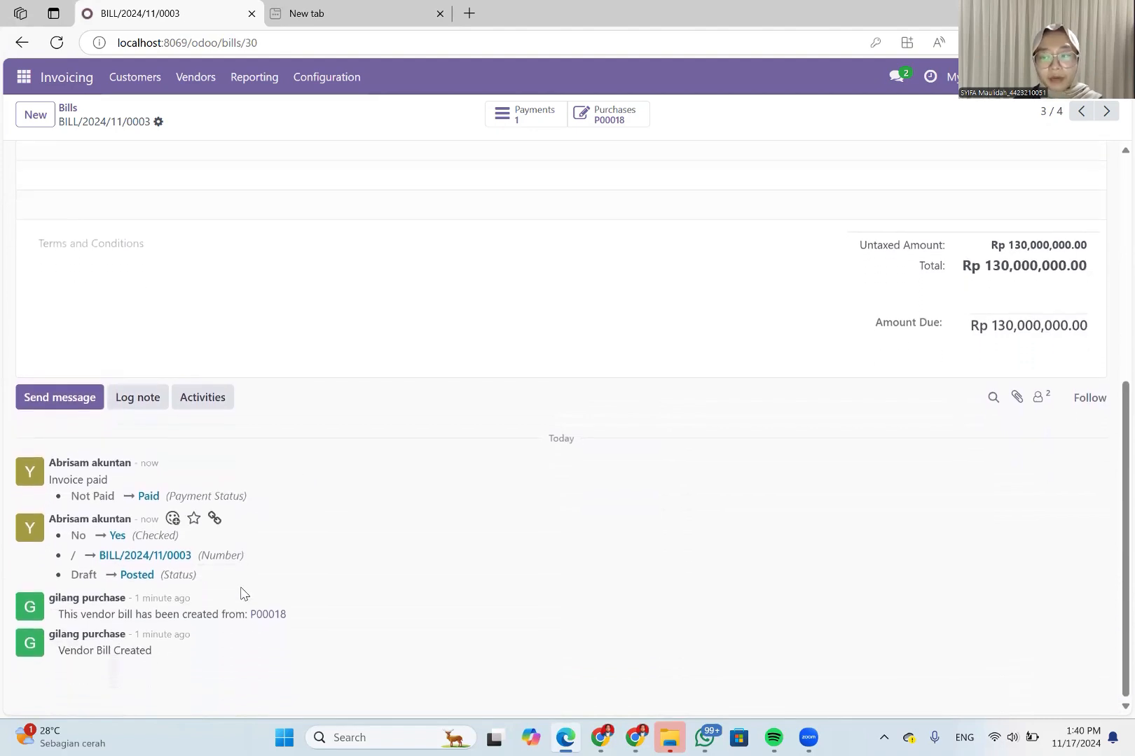
pyautogui.scroll(5, 241, 589)
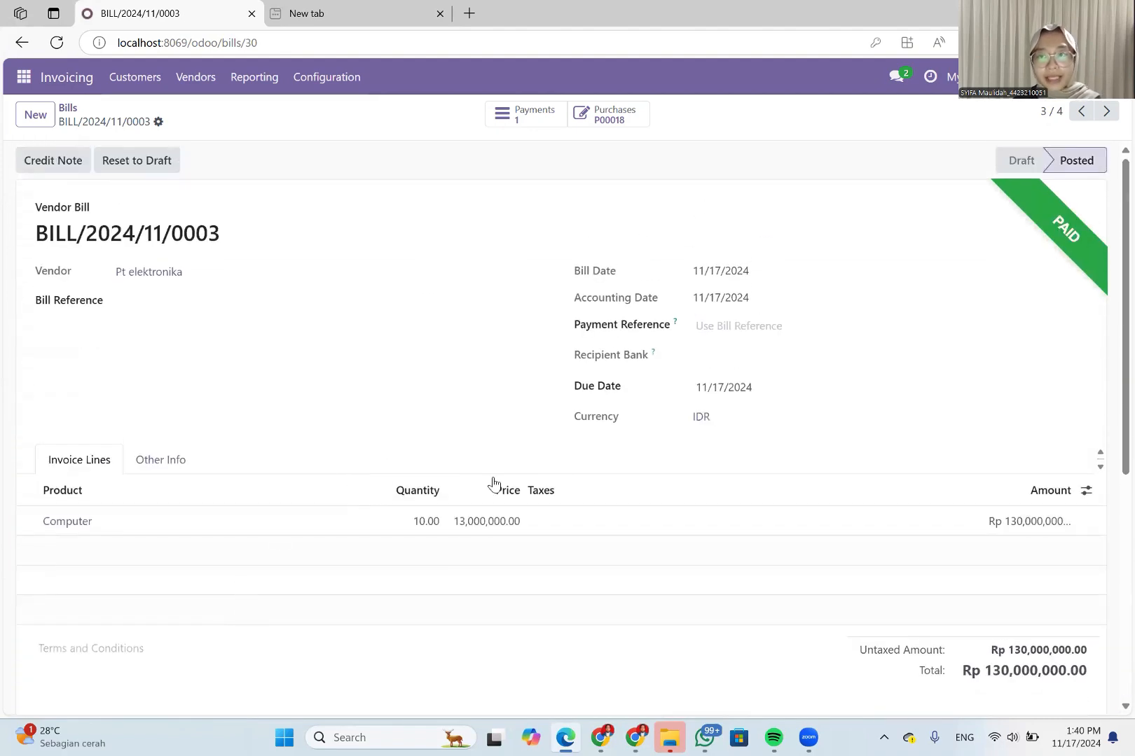